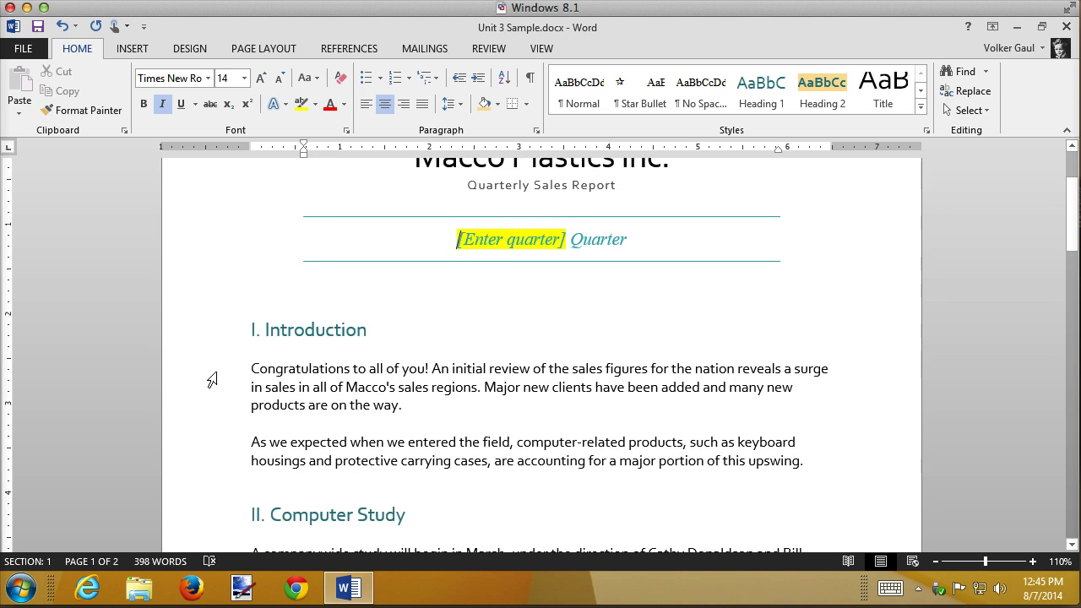
# Replace the two body paragraphs under the I. Introduction heading with the placeholder "[Enter the introduction text]".
pyautogui.moveTo(212, 376); pyautogui.dragTo(198, 460)
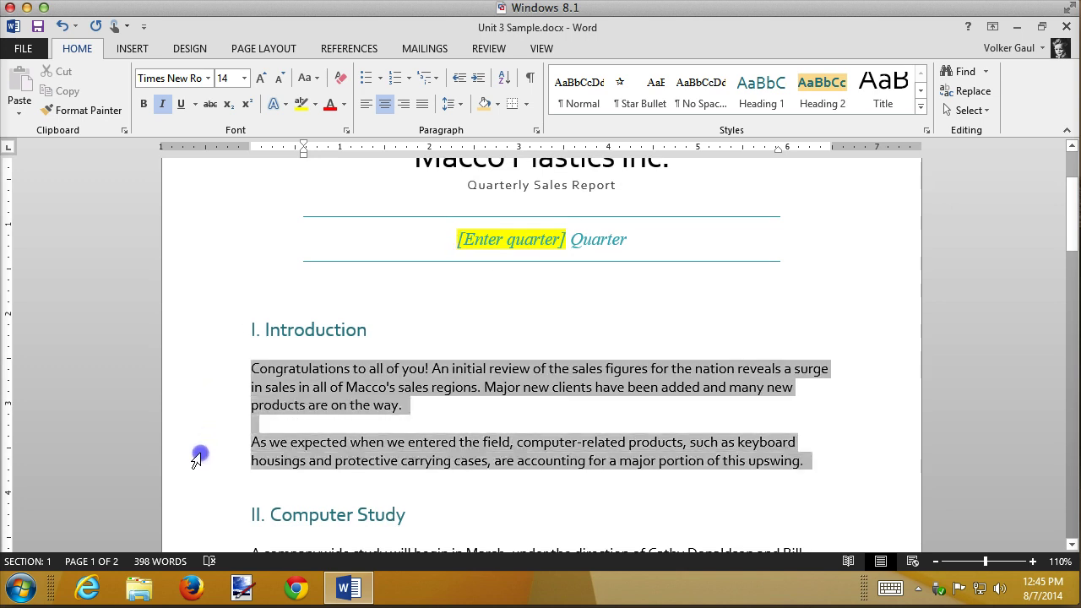
pyautogui.press('Delete')
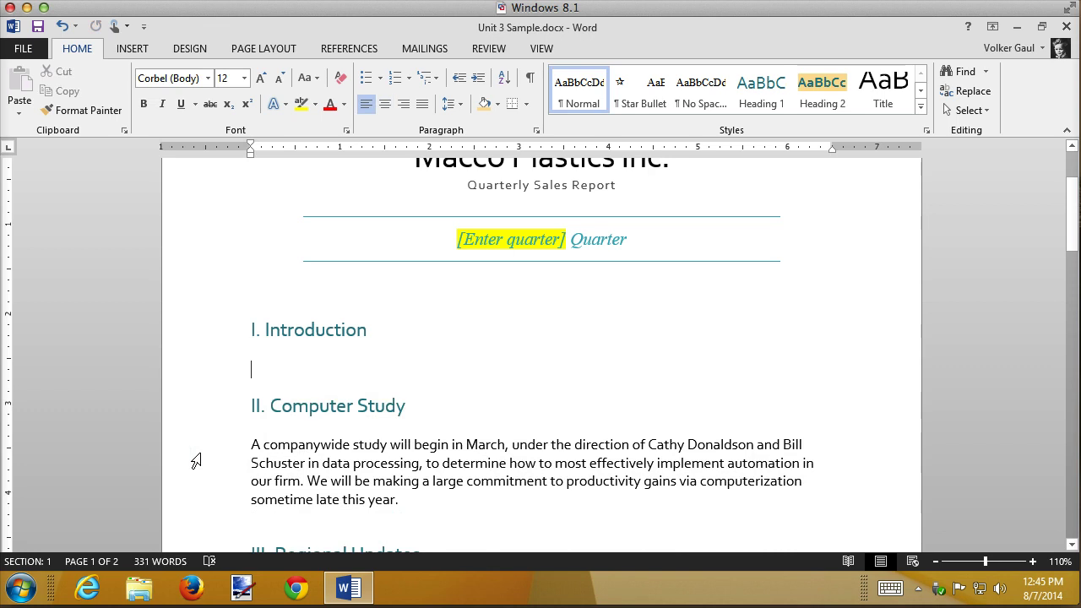
pyautogui.write('[')
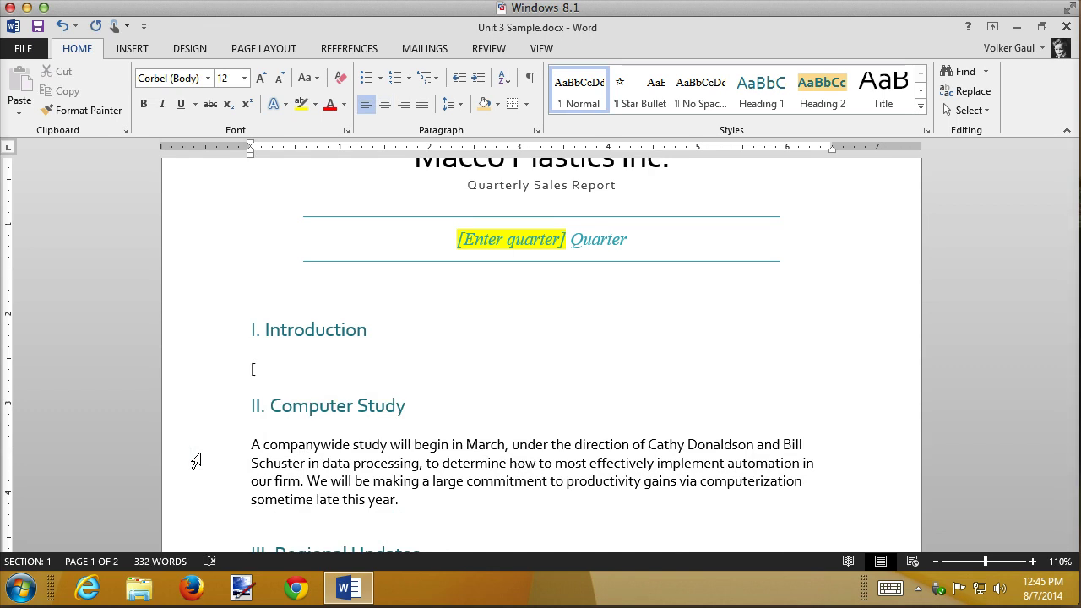
pyautogui.write('Enter the introduti')
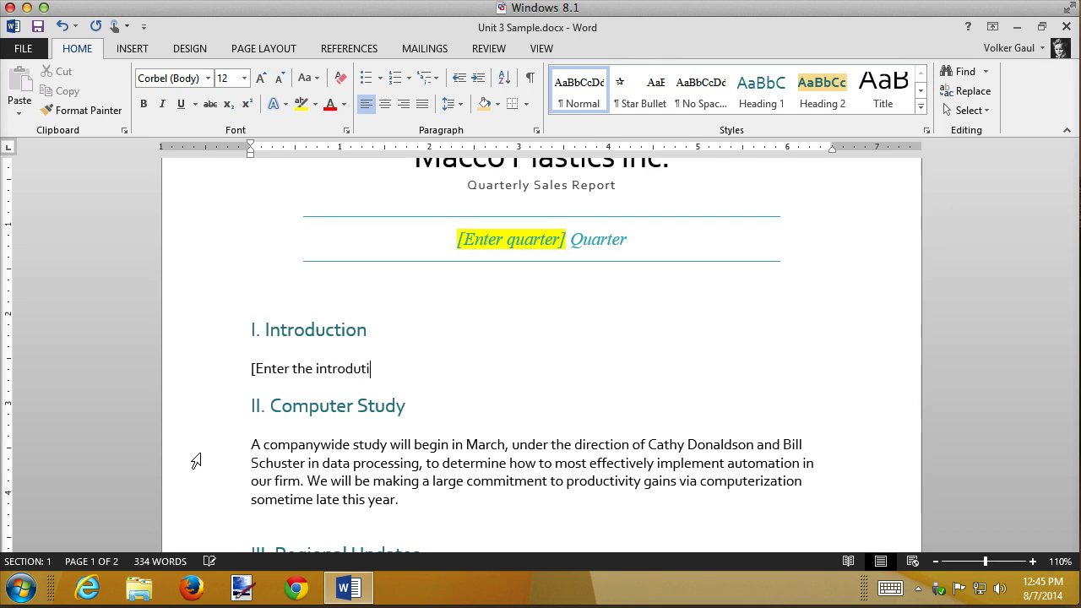
pyautogui.press('BackSpace')
pyautogui.press('BackSpace')
pyautogui.write('ction text]')
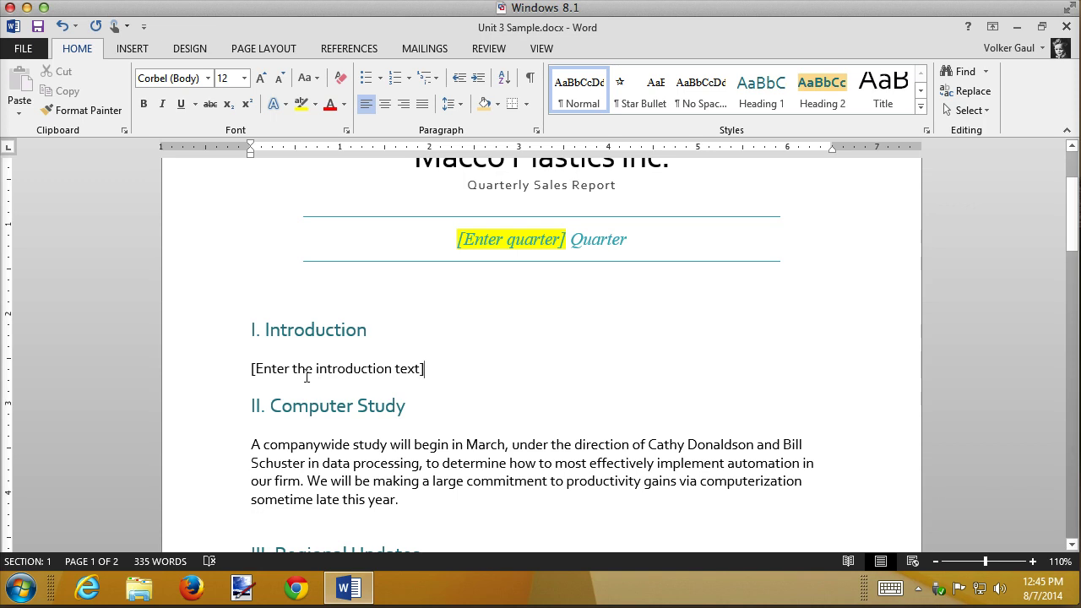
# Reword the placeholder under I. Introduction to read "[Enter text here]".
pyautogui.moveTo(293, 368); pyautogui.dragTo(420, 369)
pyautogui.write('text ')
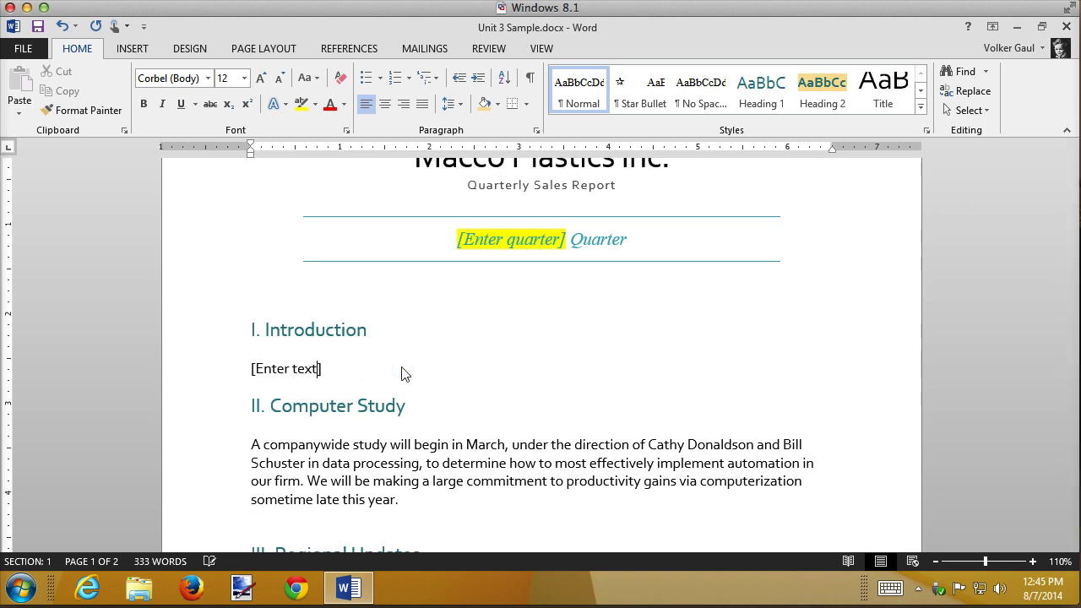
pyautogui.write('here')
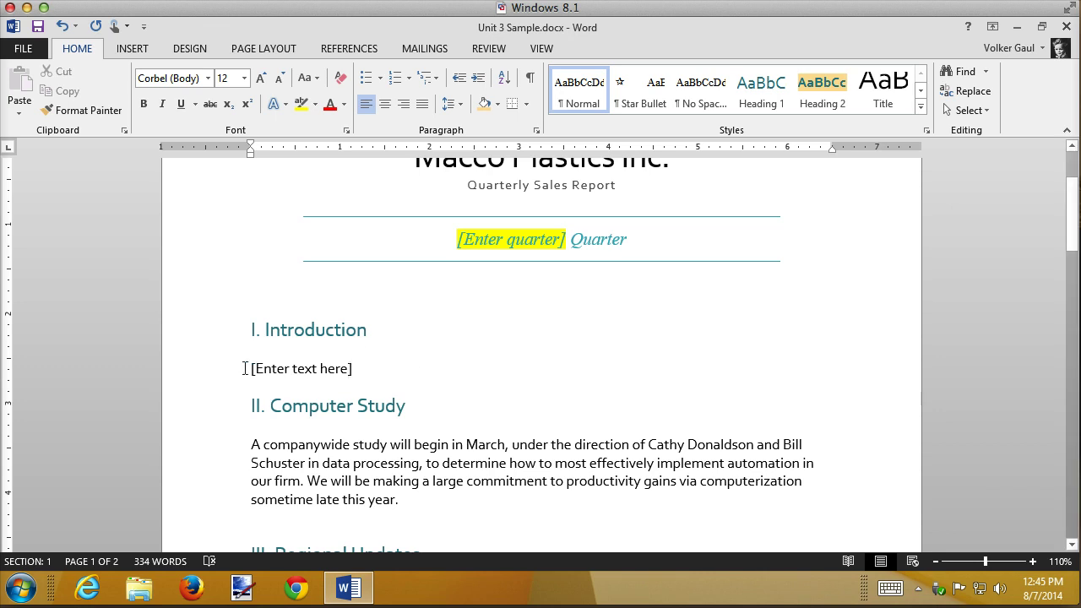
# Highlight the "[Enter text here]" placeholder under I. Introduction in yellow.
pyautogui.tripleClick(325, 369)
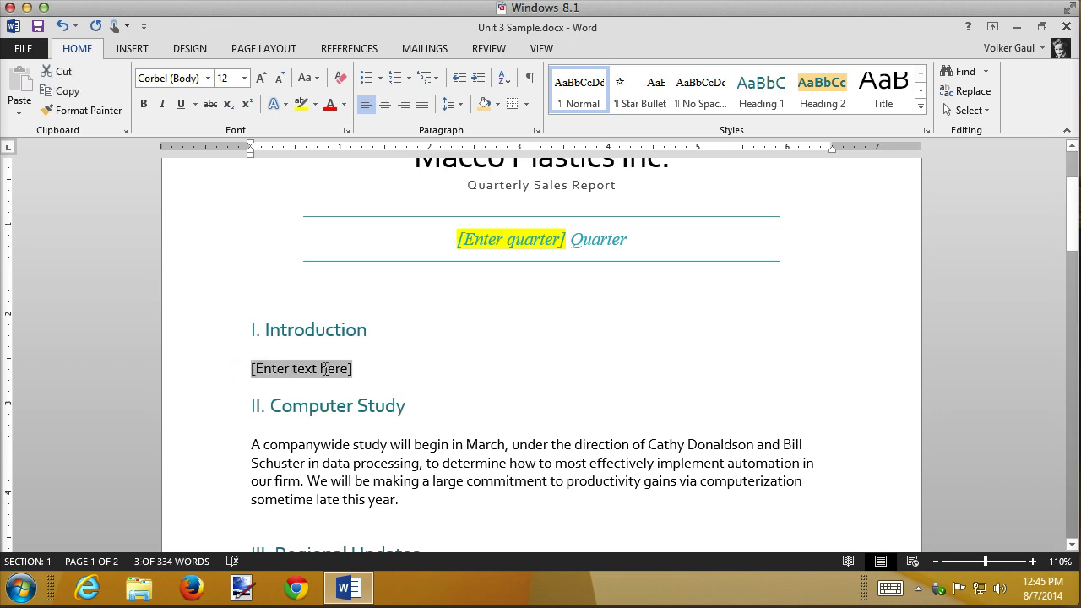
pyautogui.click(300, 104)
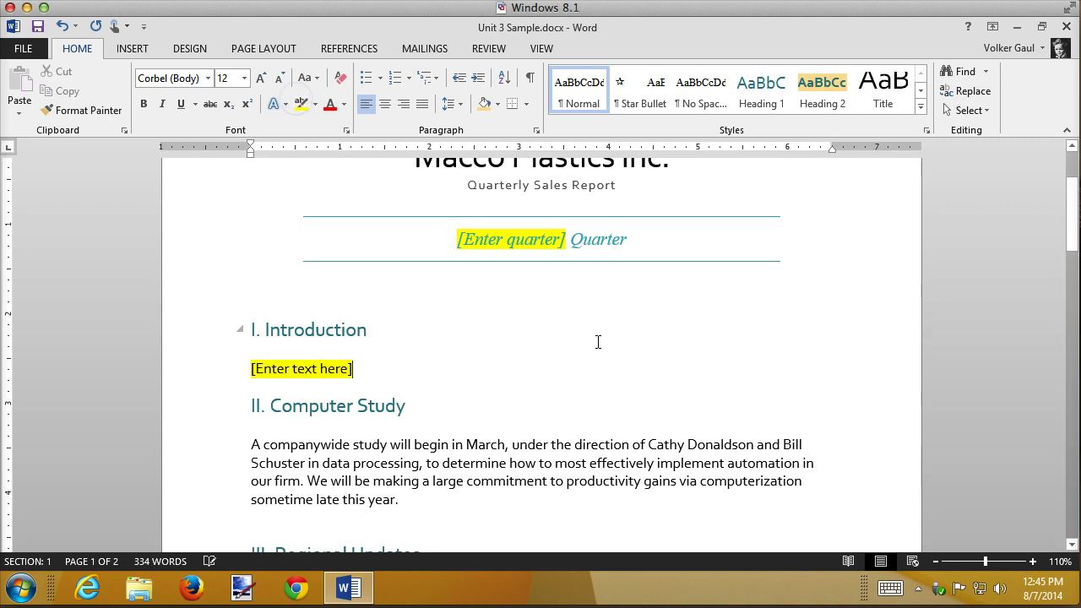
pyautogui.click(599, 341)
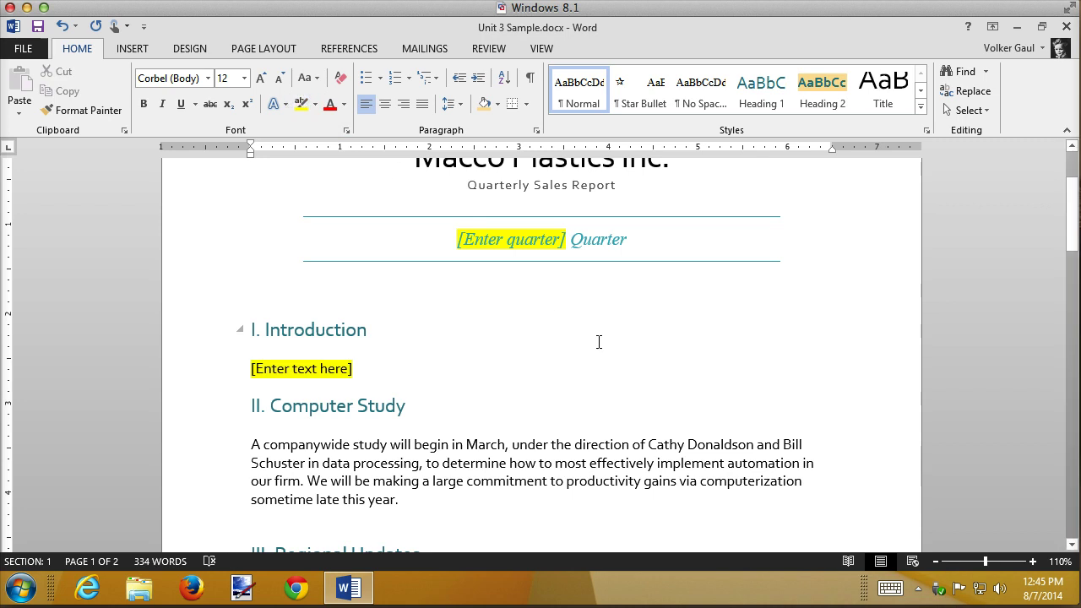
# Copy the highlighted placeholder line over the paragraph under II. Computer Study and remove the blank line left below it.
pyautogui.click(211, 378)
pyautogui.hotkey('ctrl', 'c')
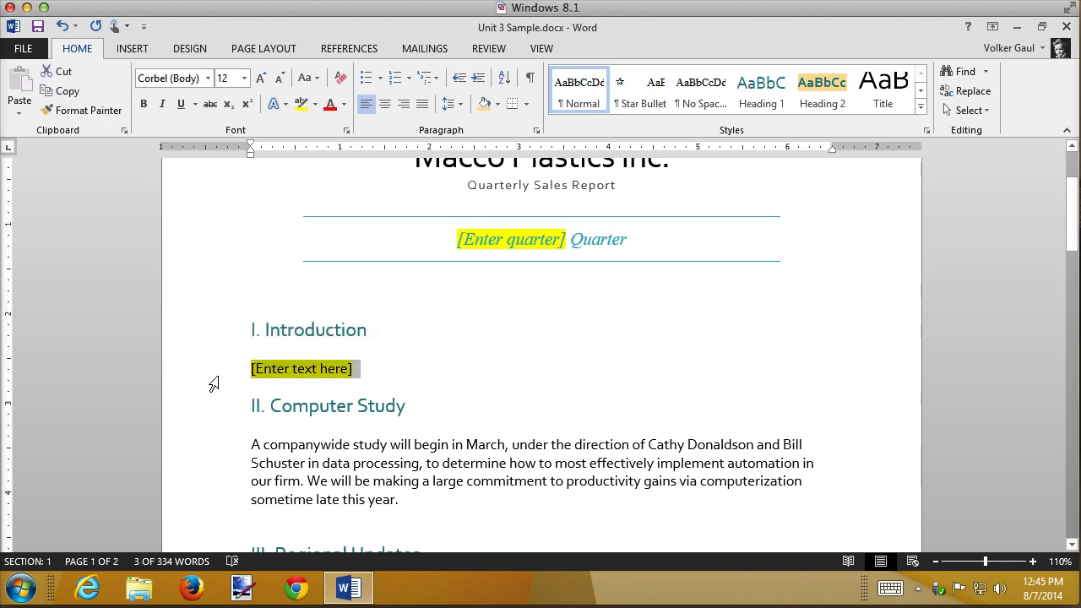
pyautogui.scroll(-1, 721, 391)
pyautogui.scroll(-3, 720, 391)
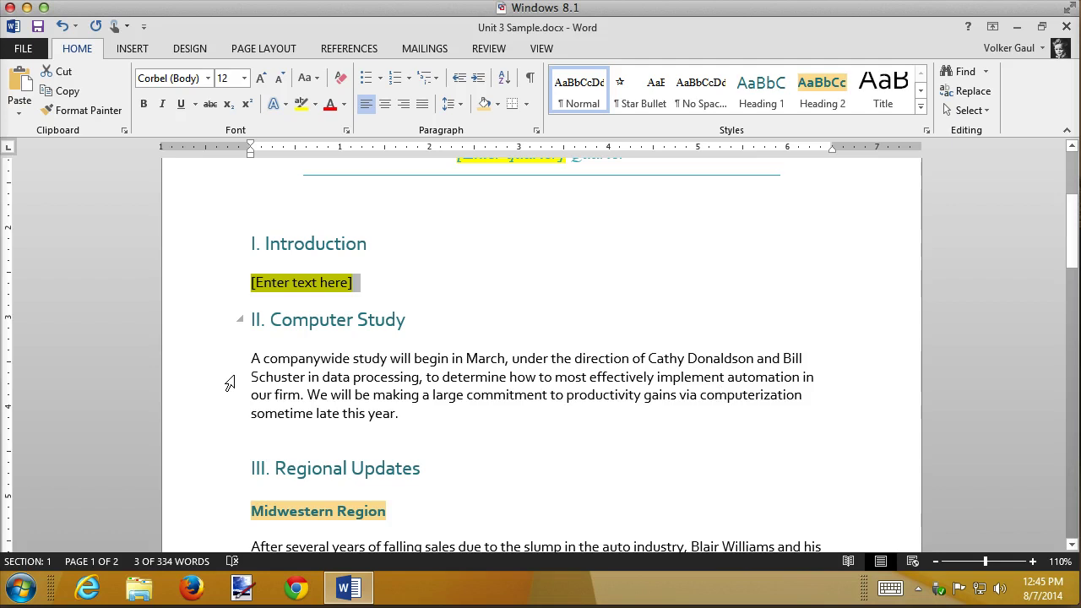
pyautogui.moveTo(232, 363); pyautogui.dragTo(225, 414)
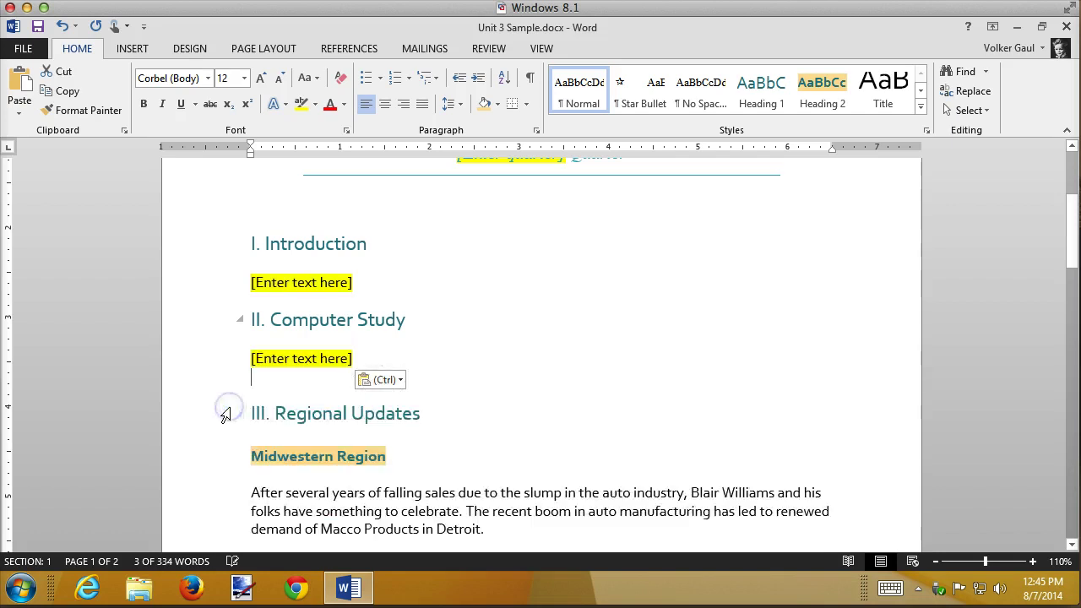
pyautogui.hotkey('ctrl', 'v')
pyautogui.press('Delete')
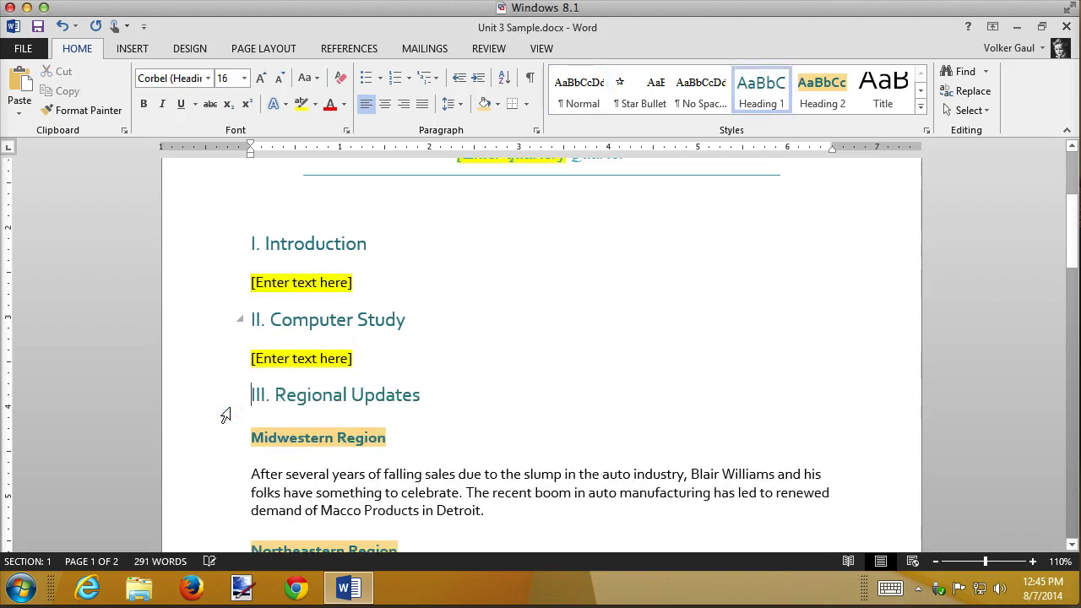
# Replace the body paragraphs under Midwestern Region, Northeastern Region and Southern Region with the copied "[Enter text here]" placeholder.
pyautogui.scroll(-4, 221, 412)
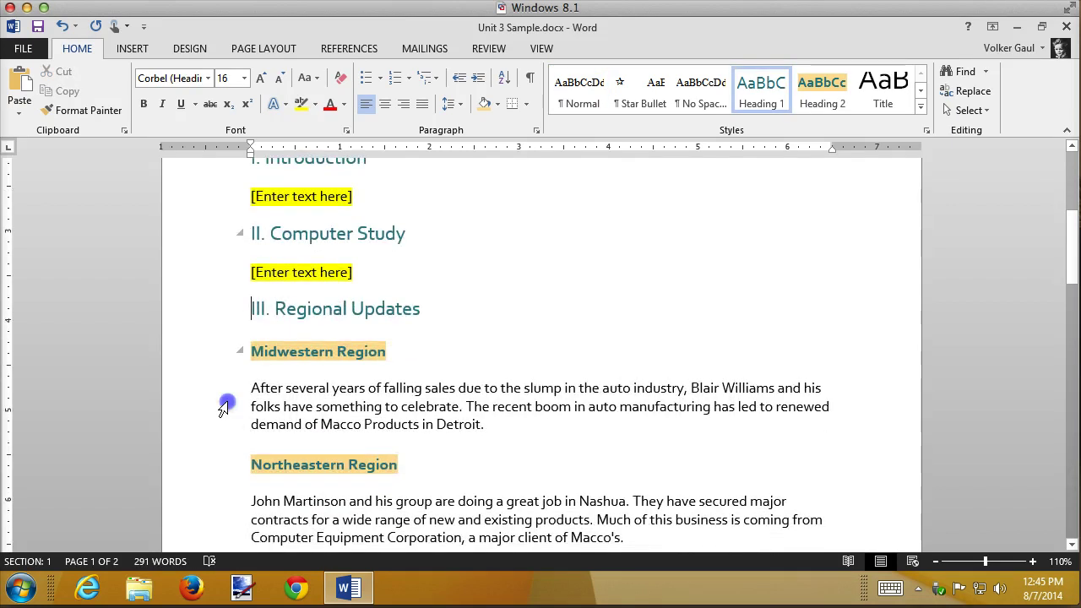
pyautogui.moveTo(225, 405); pyautogui.dragTo(222, 427)
pyautogui.hotkey('ctrl', 'v')
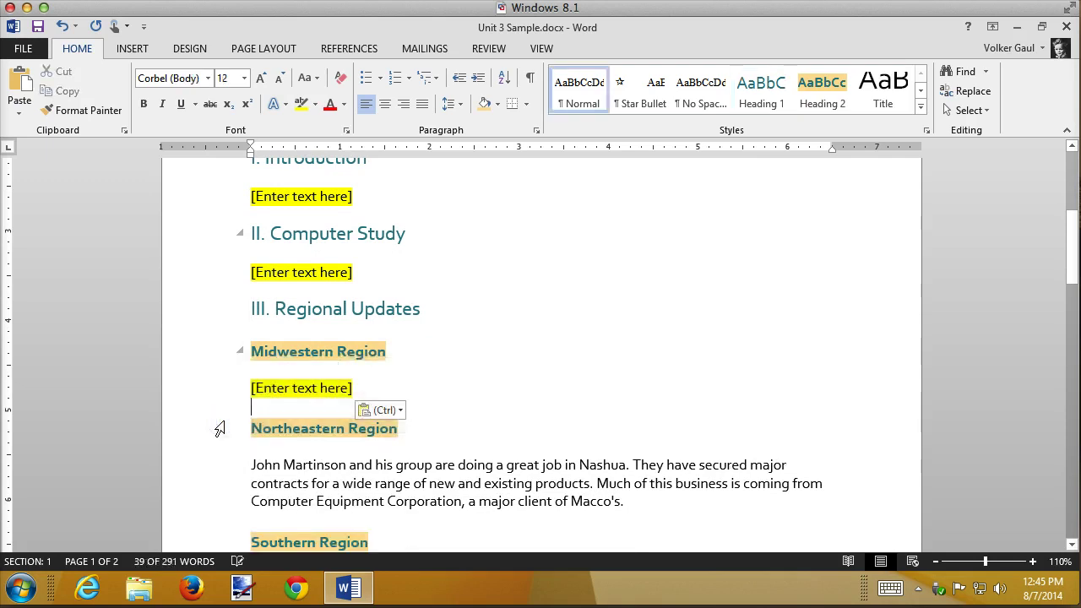
pyautogui.moveTo(218, 467); pyautogui.dragTo(214, 497)
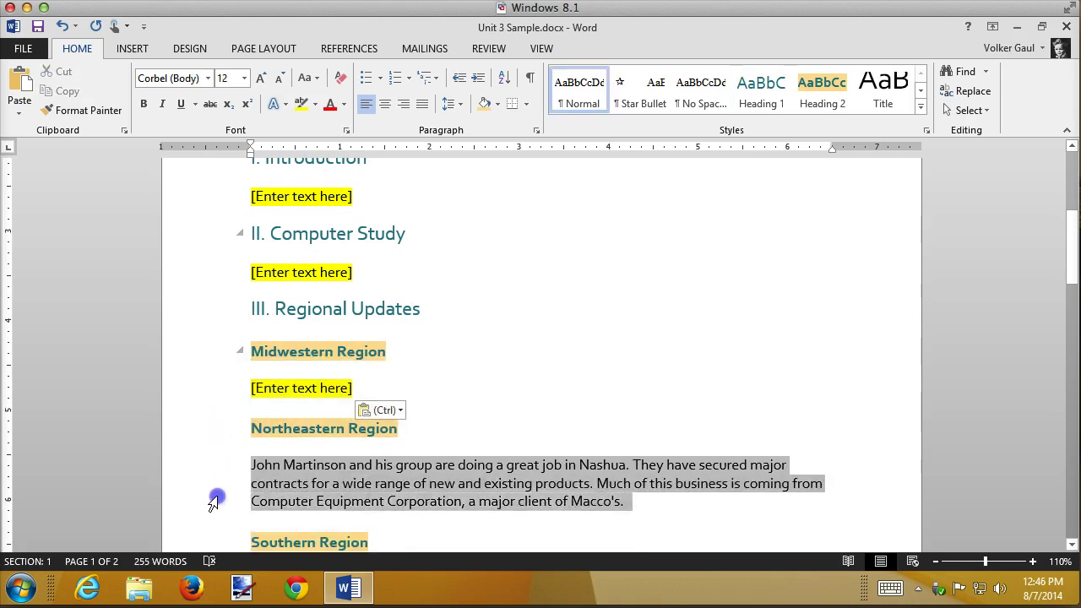
pyautogui.hotkey('ctrl', 'v')
pyautogui.scroll(-3, 652, 268)
pyautogui.scroll(-4, 653, 268)
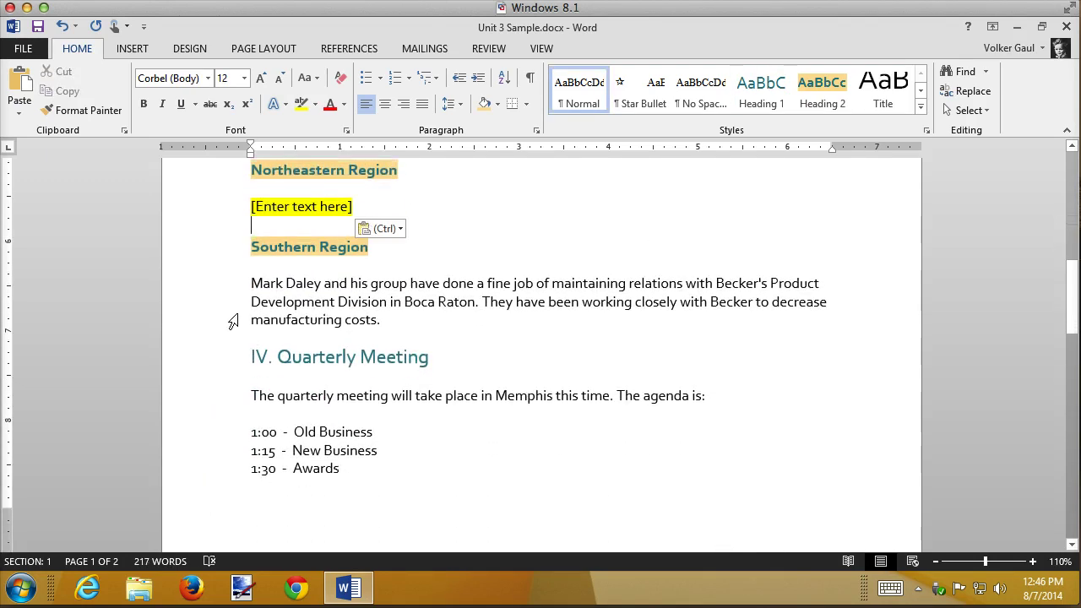
pyautogui.moveTo(229, 292); pyautogui.dragTo(233, 318)
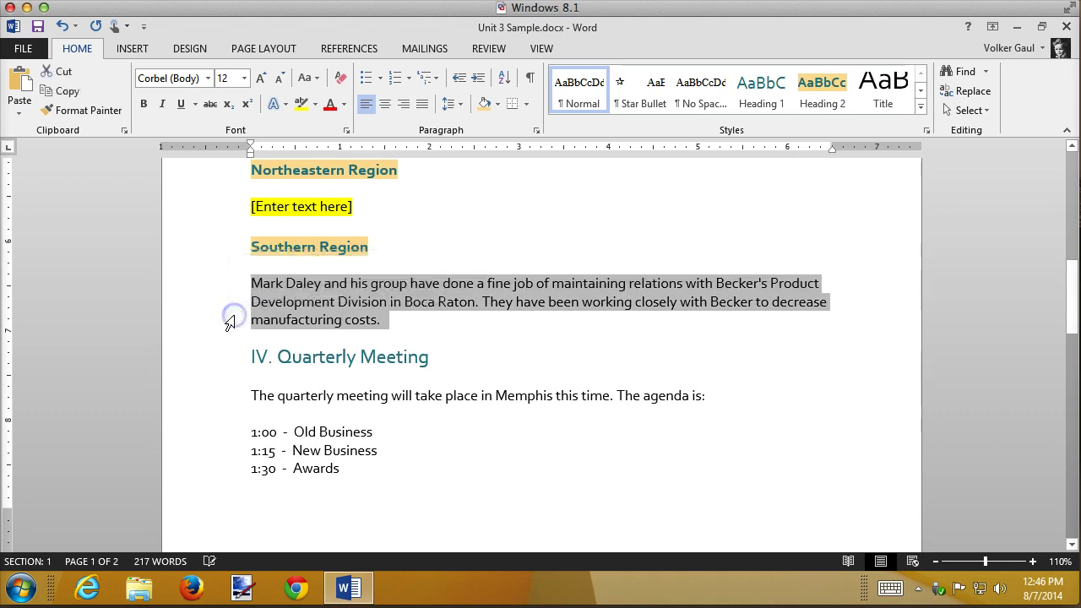
pyautogui.hotkey('ctrl', 'v')
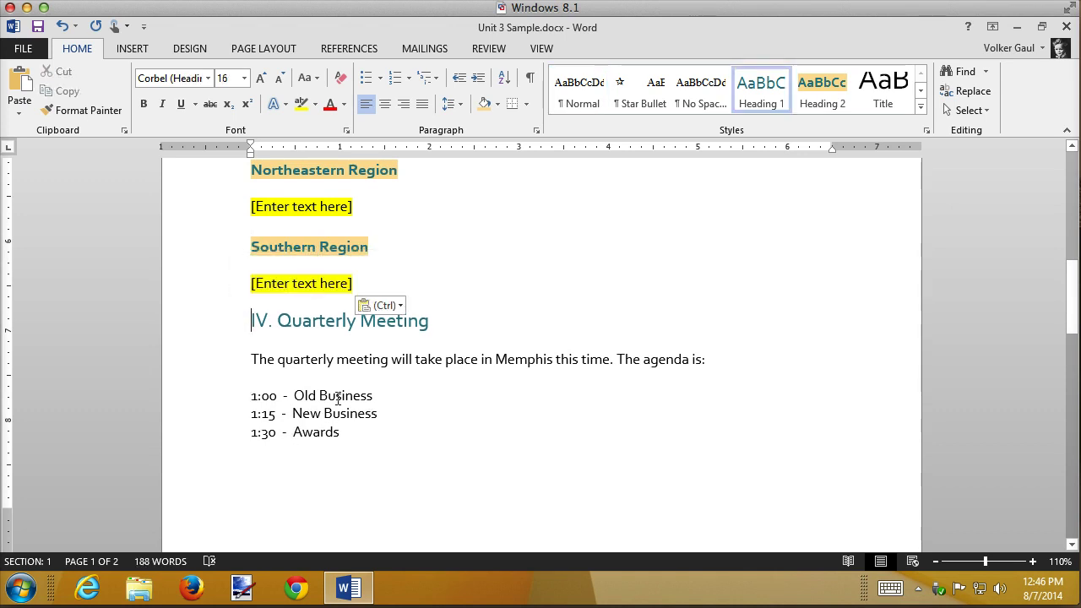
# Replace the closing paragraph below the V. Conclusion bullet list with the copied placeholder, as an unbulleted paragraph in its original formatting.
pyautogui.scroll(-2, 438, 420)
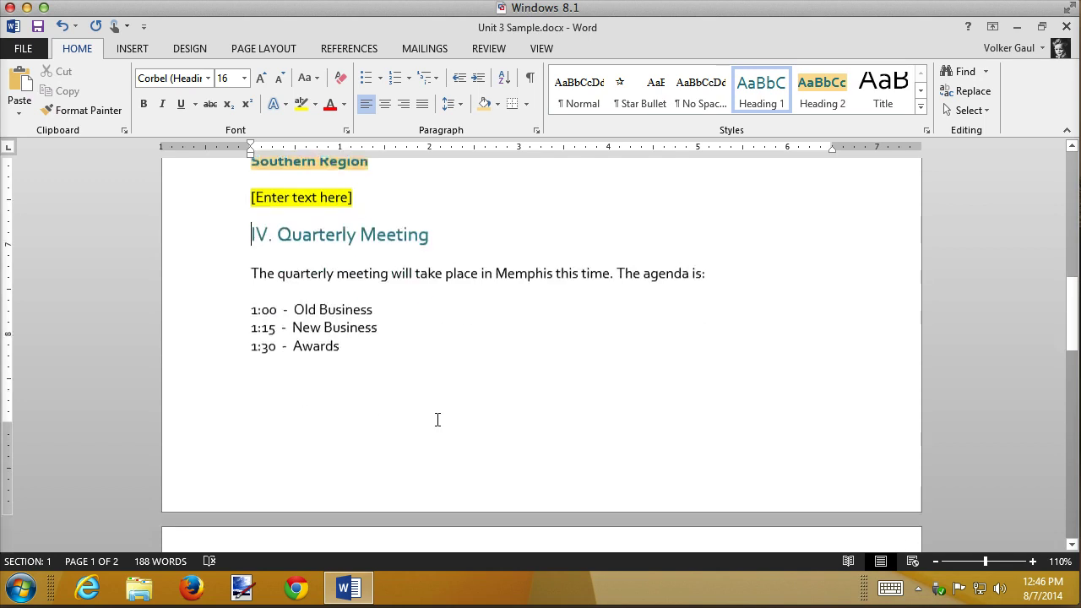
pyautogui.scroll(-2, 437, 420)
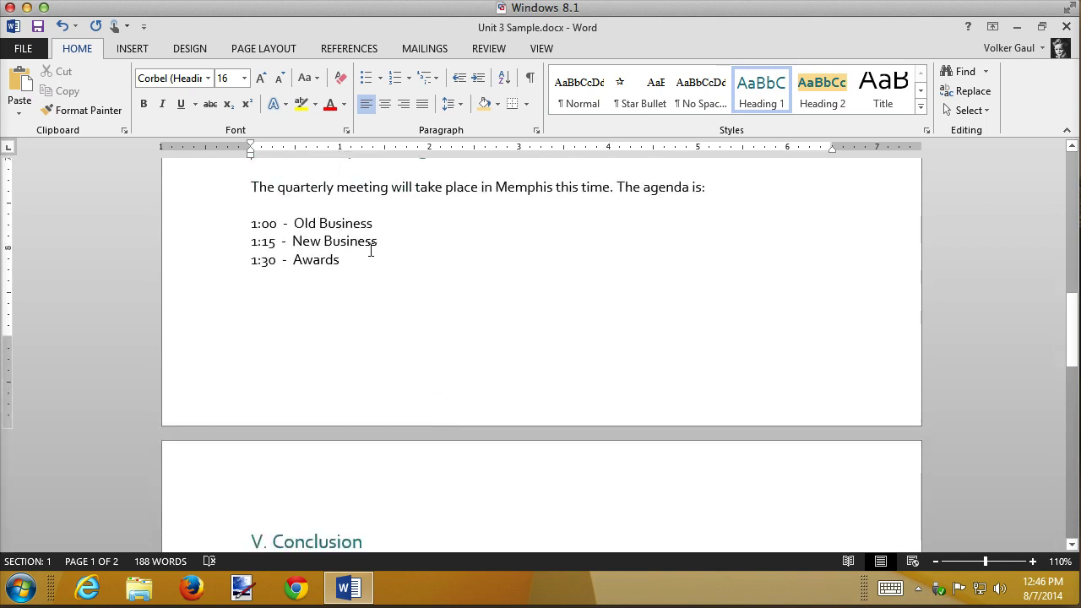
pyautogui.scroll(-8, 413, 338)
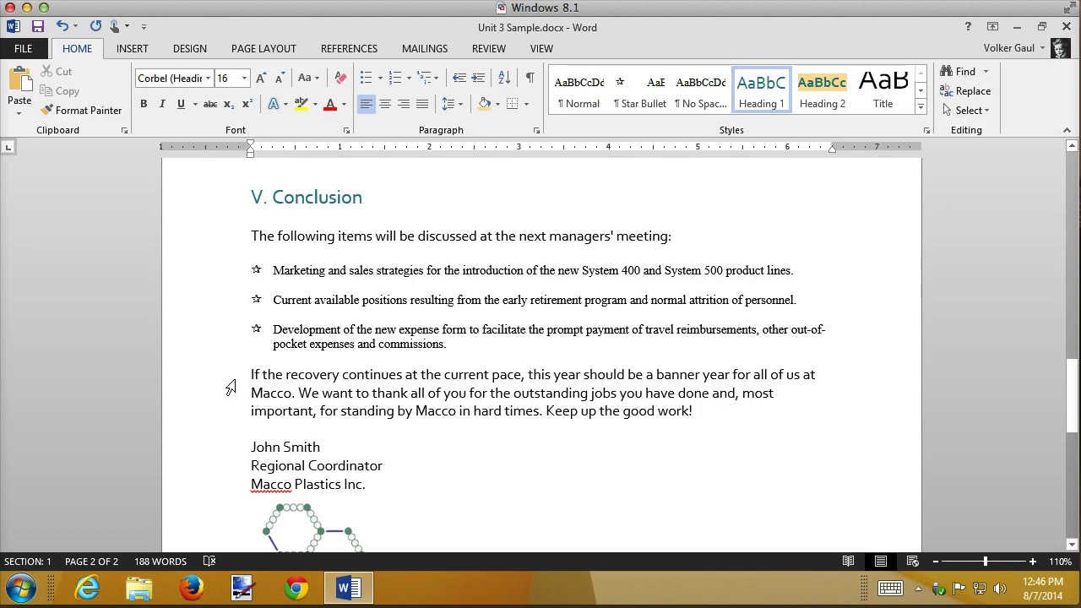
pyautogui.moveTo(229, 378); pyautogui.dragTo(221, 412)
pyautogui.hotkey('ctrl', 'v')
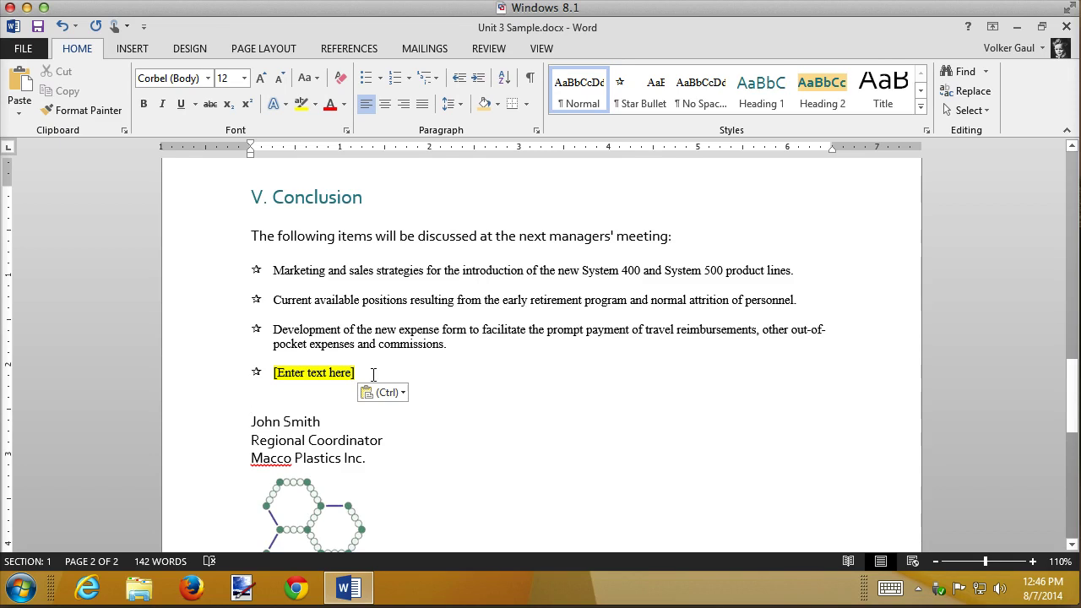
pyautogui.click(404, 393)
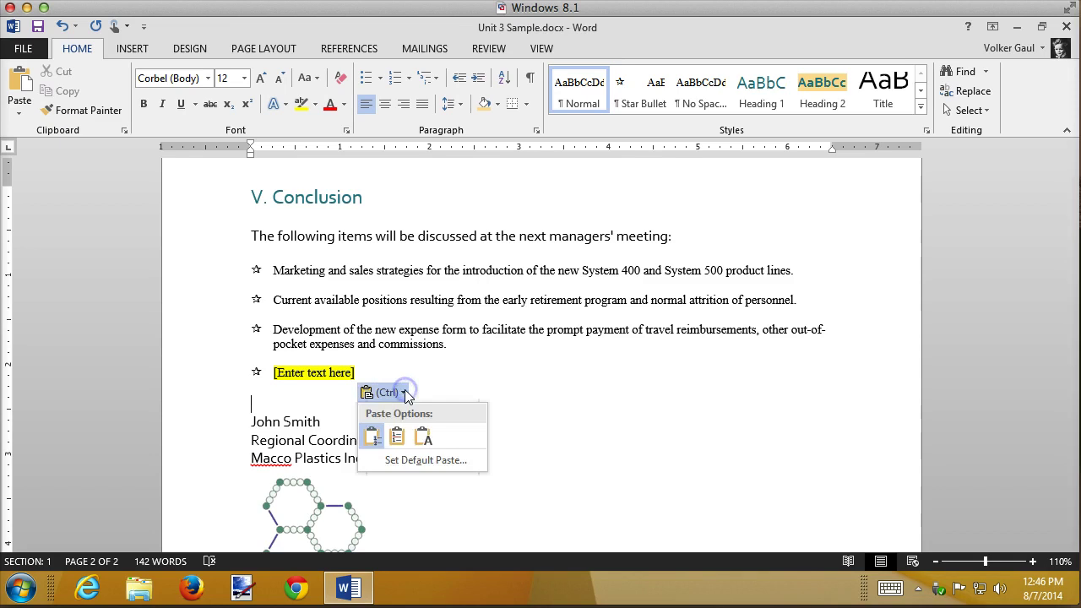
pyautogui.click(396, 439)
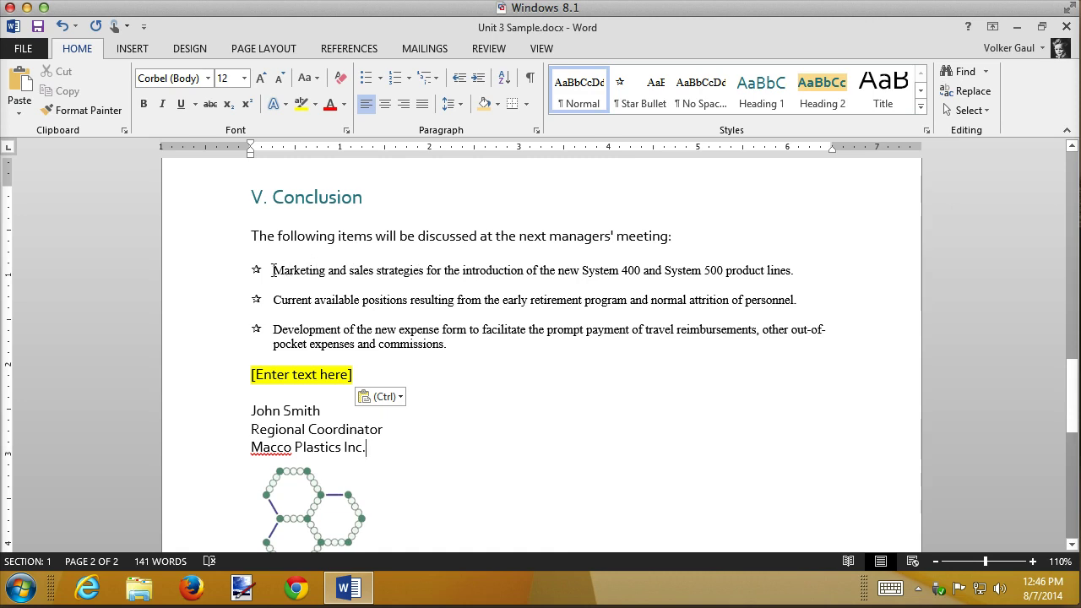
pyautogui.moveTo(272, 270); pyautogui.dragTo(475, 343)
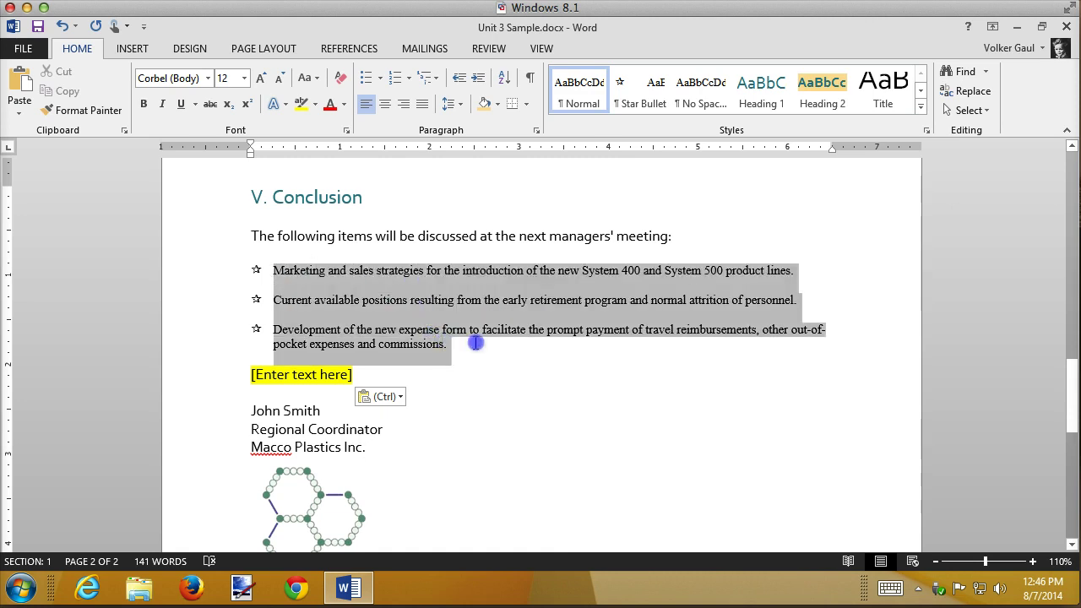
pyautogui.press('Delete')
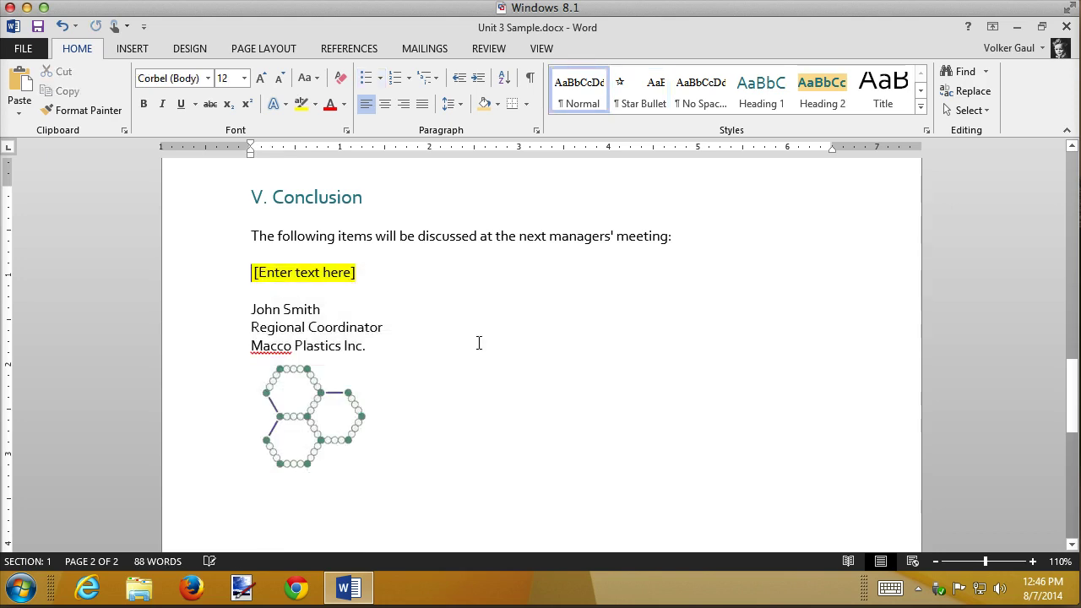
pyautogui.hotkey('ctrl', 'z')
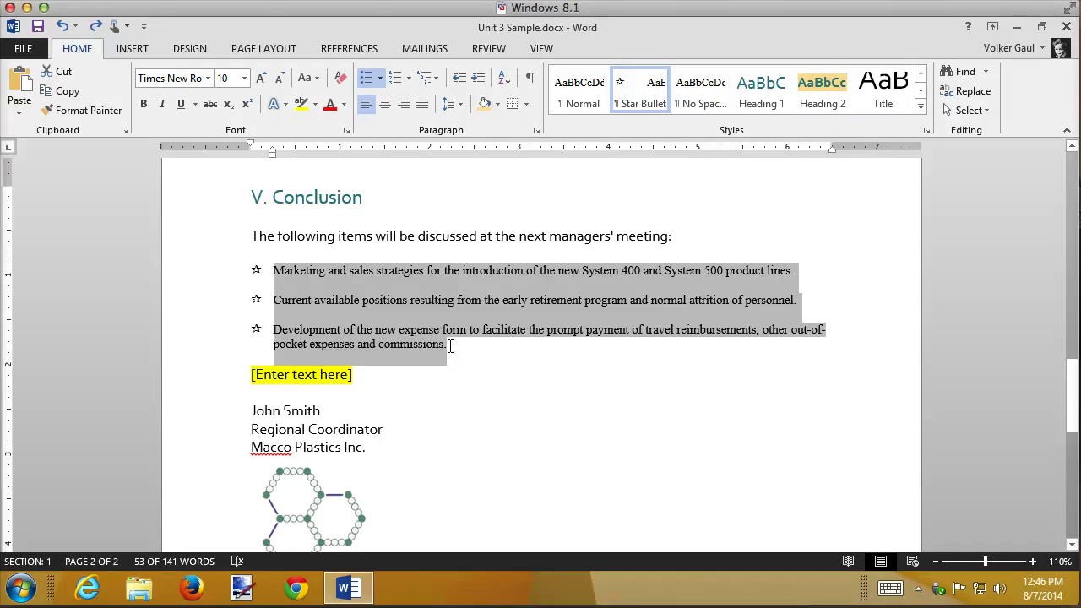
# Replace the three star-bulleted items under V. Conclusion with one bulleted "[Enter text here]" placeholder and remove the extra empty bullet.
pyautogui.press('Delete')
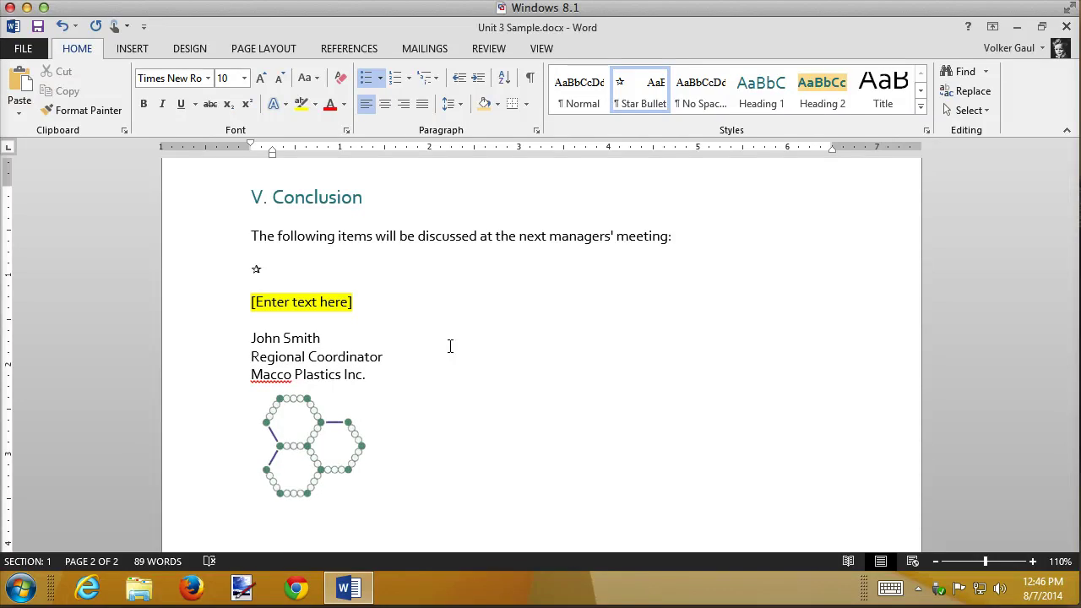
pyautogui.write('[Enter text here]')
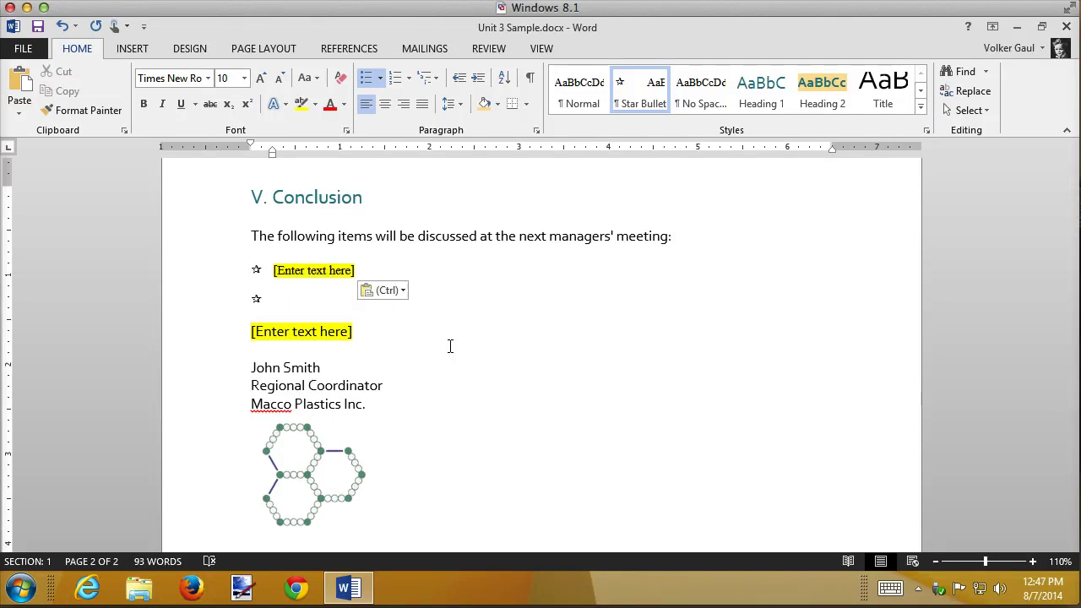
pyautogui.press('BackSpace')
pyautogui.press('BackSpace')
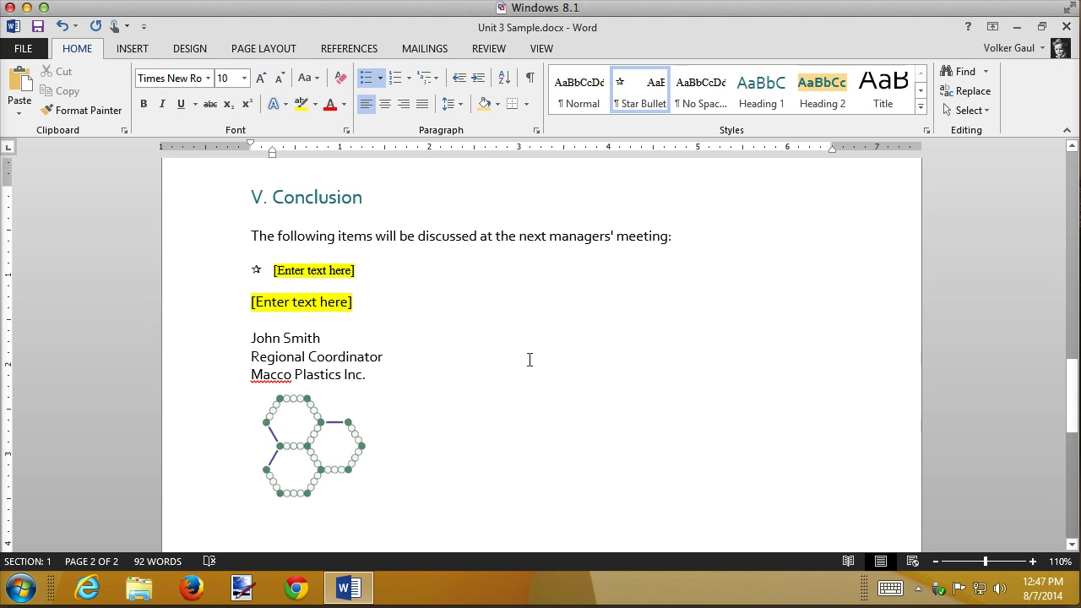
pyautogui.scroll(10, 530, 360)
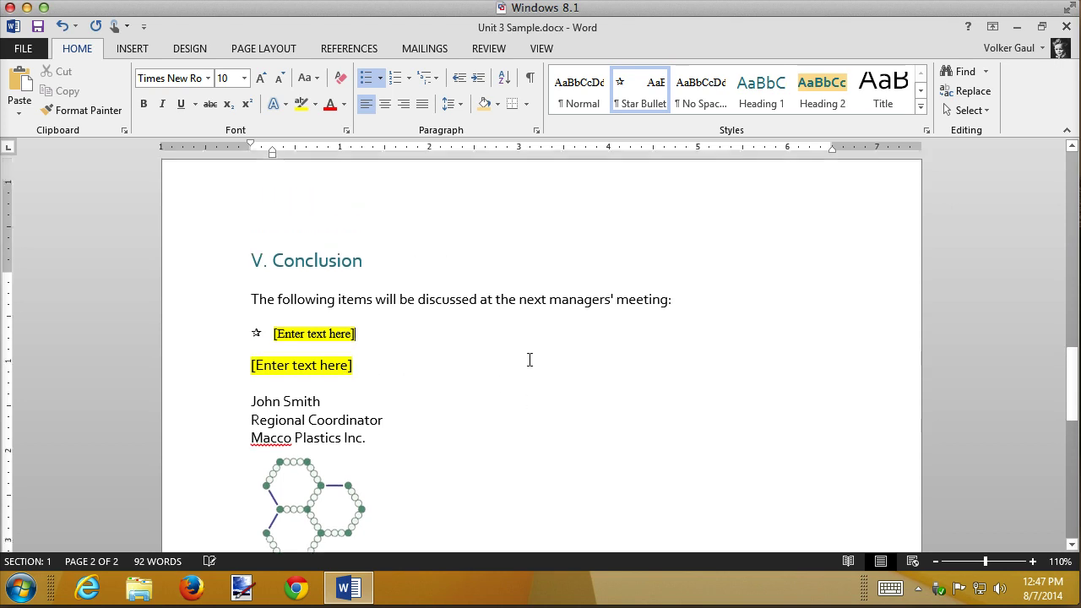
pyautogui.scroll(8, 529, 359)
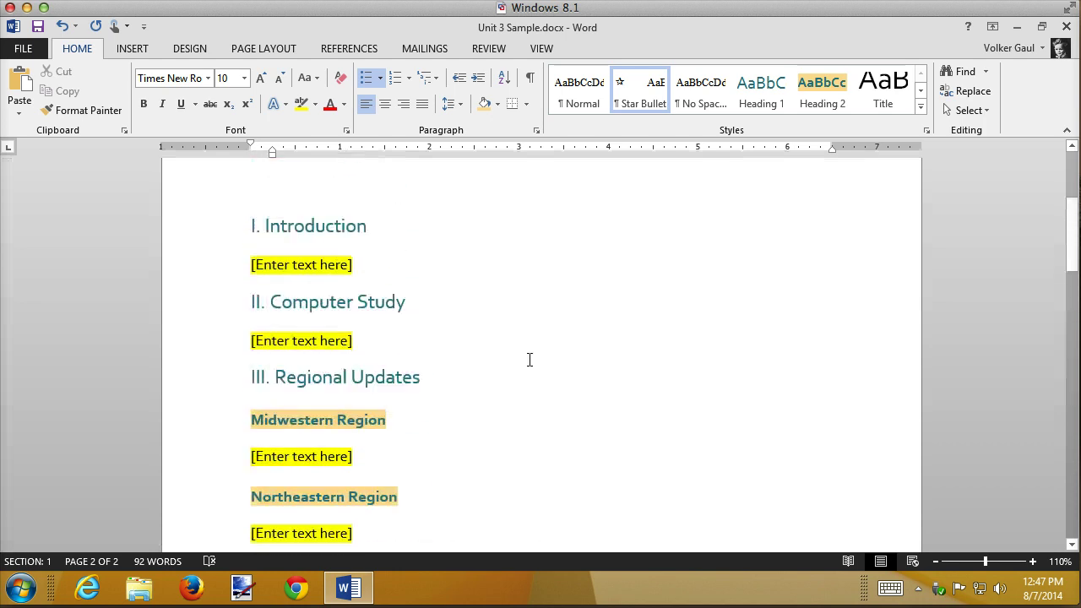
pyautogui.scroll(-3, 529, 360)
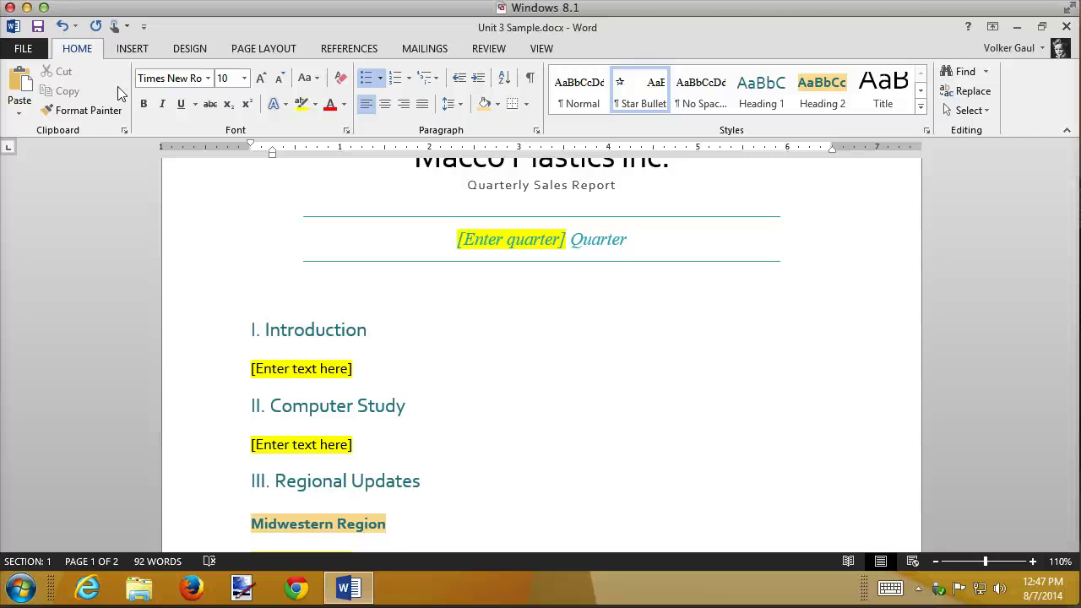
# Export the document as a Word Template (*.dotx) named "Quarterly Sales Report Template" in the Documents folder.
pyautogui.click(30, 51)
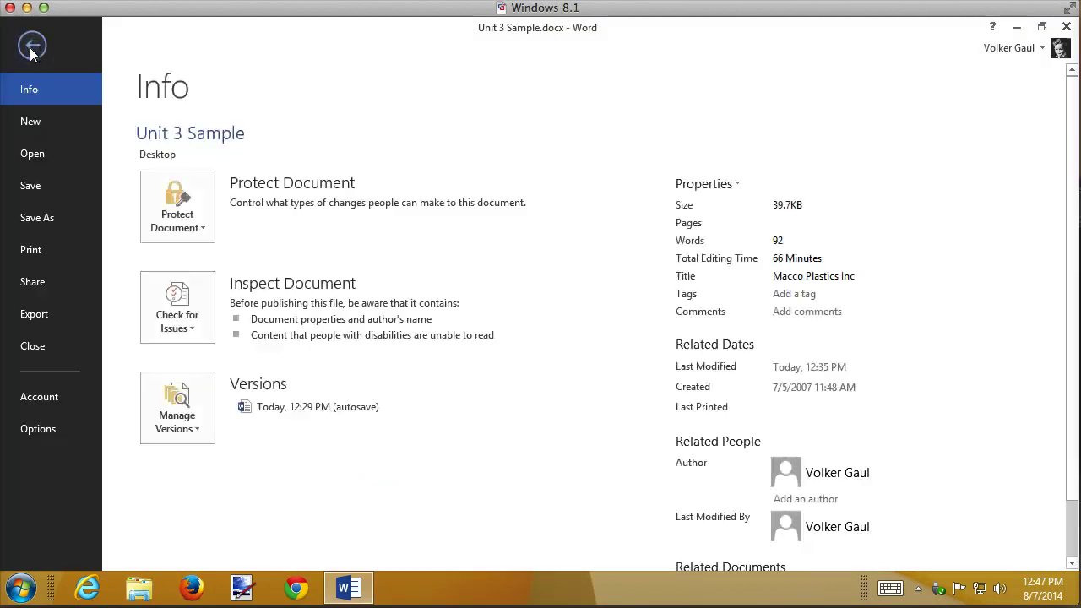
pyautogui.click(34, 314)
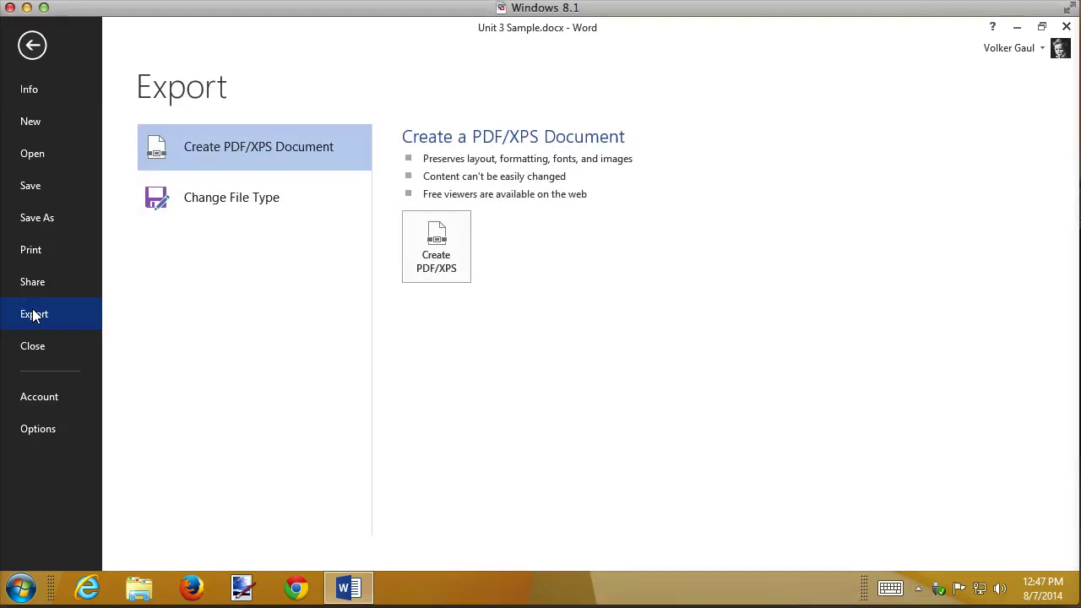
pyautogui.click(230, 197)
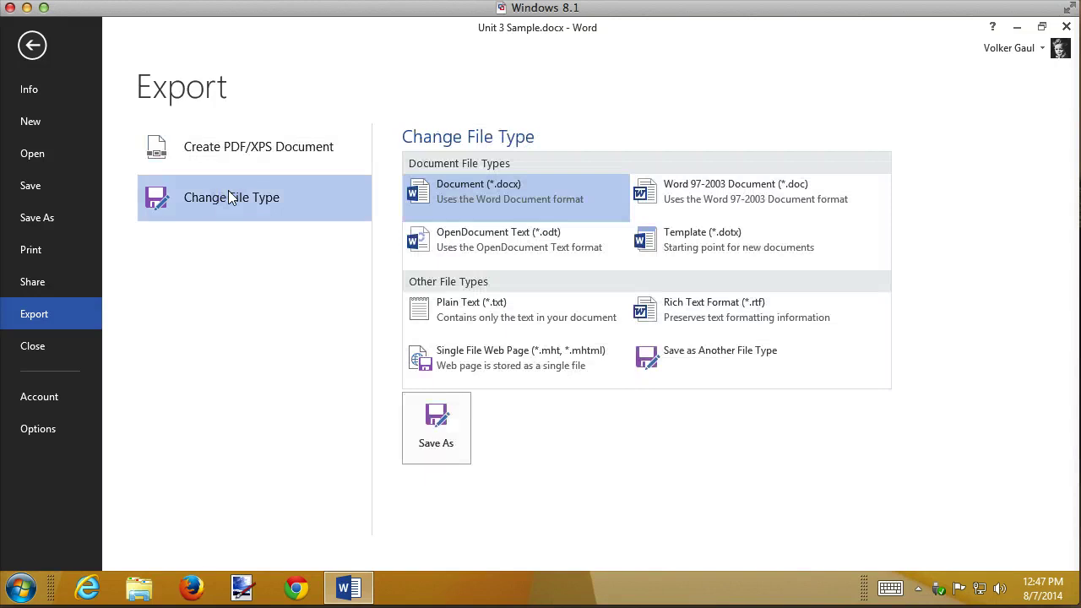
pyautogui.click(696, 245)
pyautogui.click(427, 427)
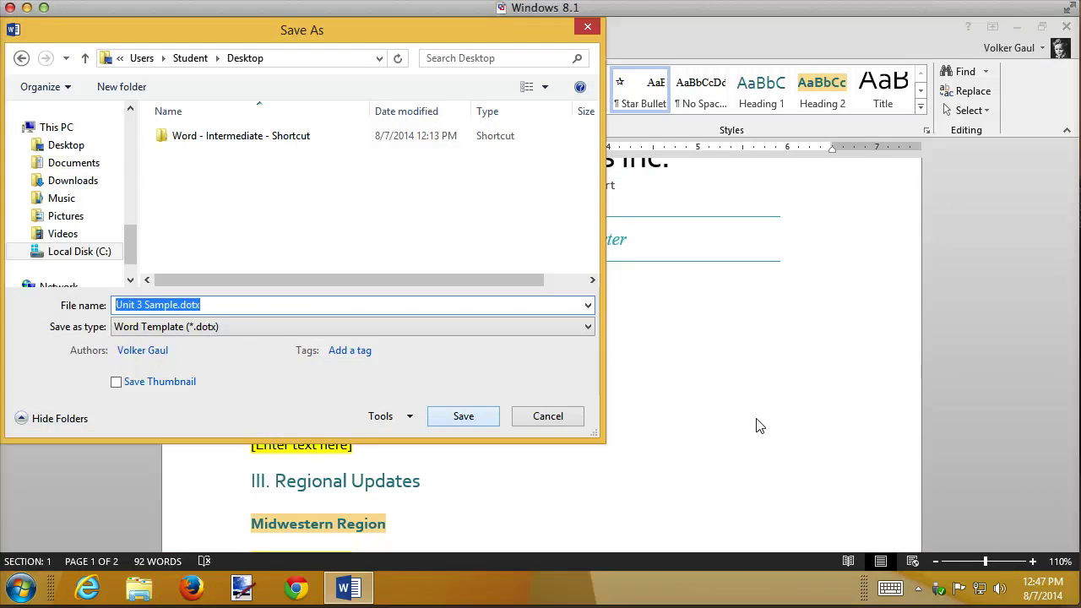
pyautogui.click(65, 165)
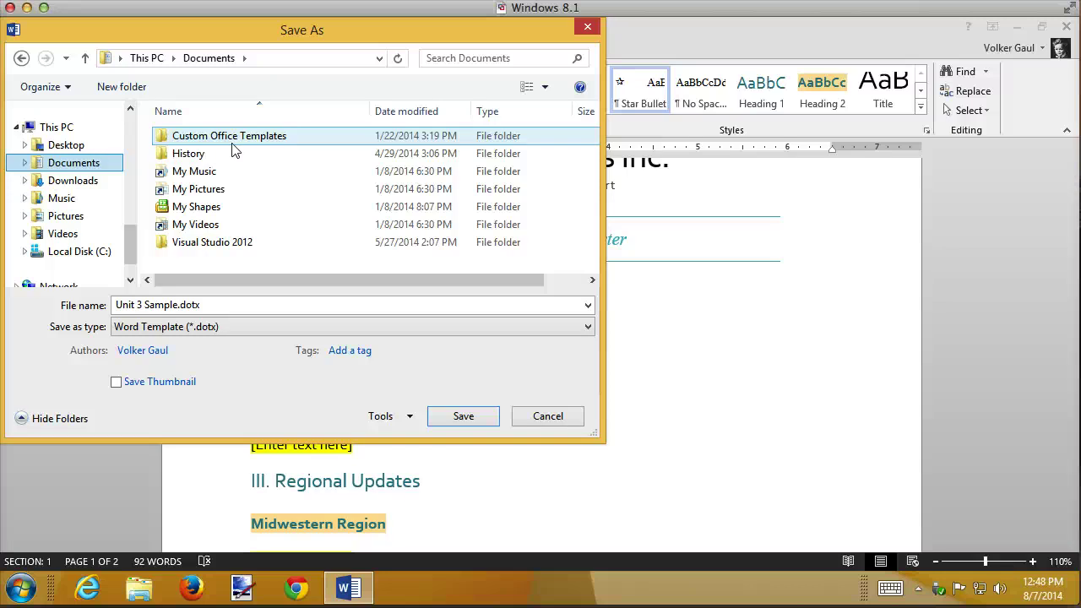
pyautogui.click(217, 301)
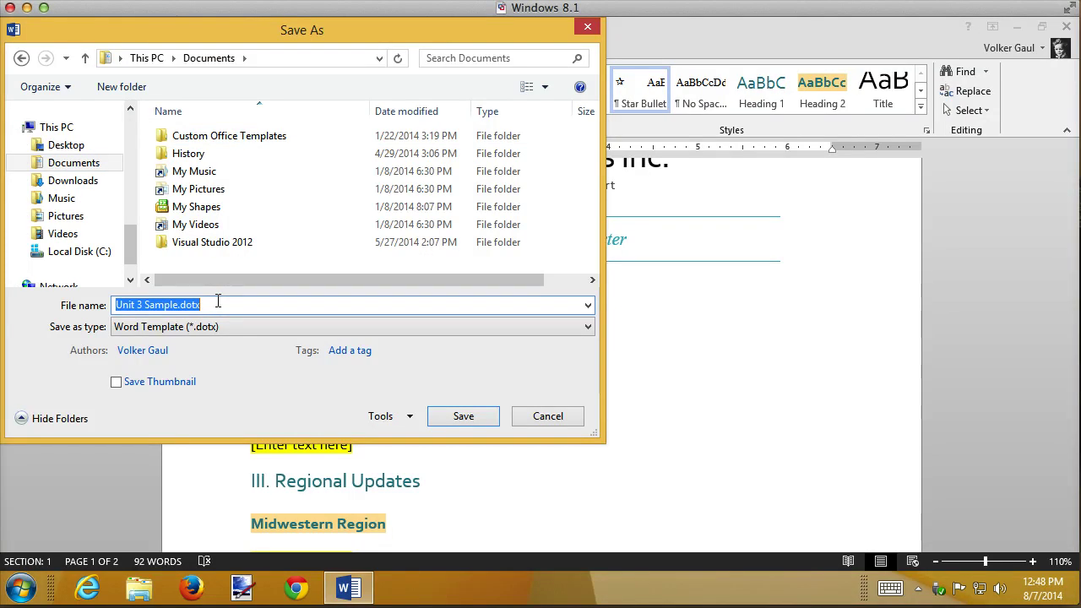
pyautogui.write('Quarter')
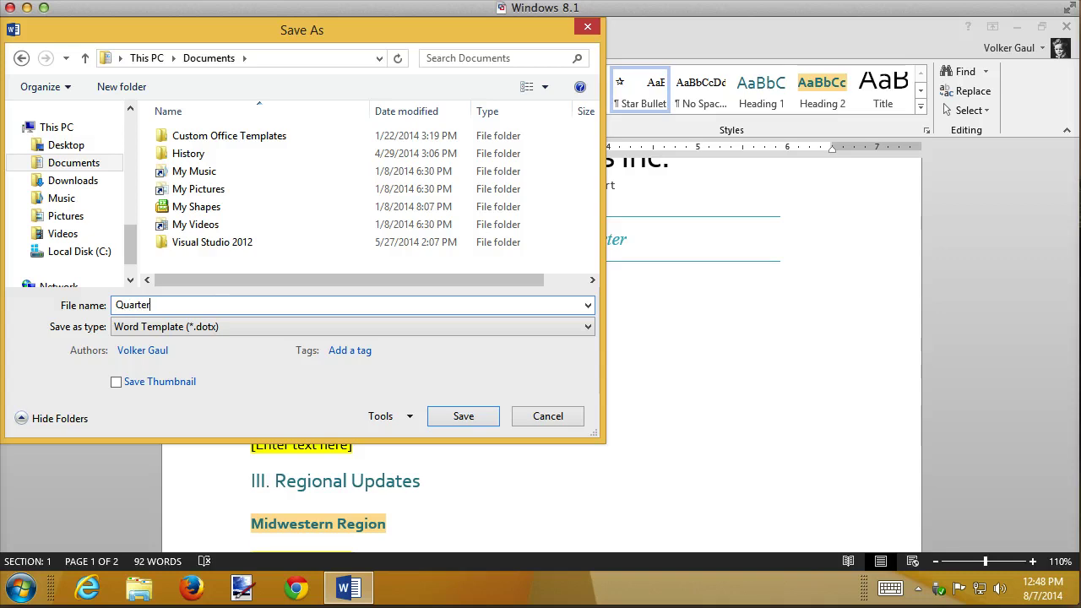
pyautogui.write('ly Sales Report Template')
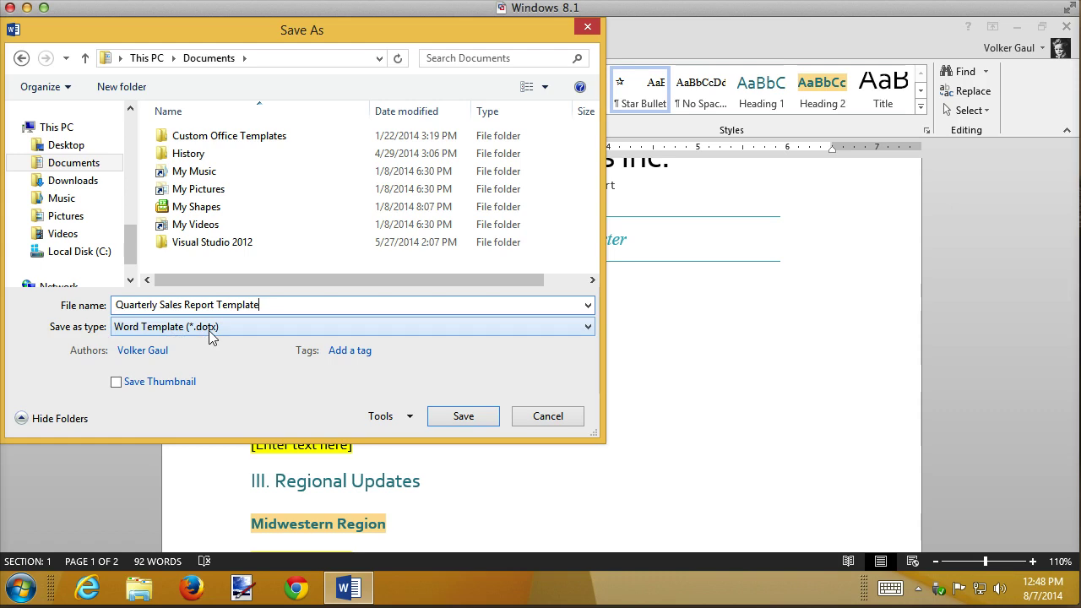
pyautogui.click(492, 414)
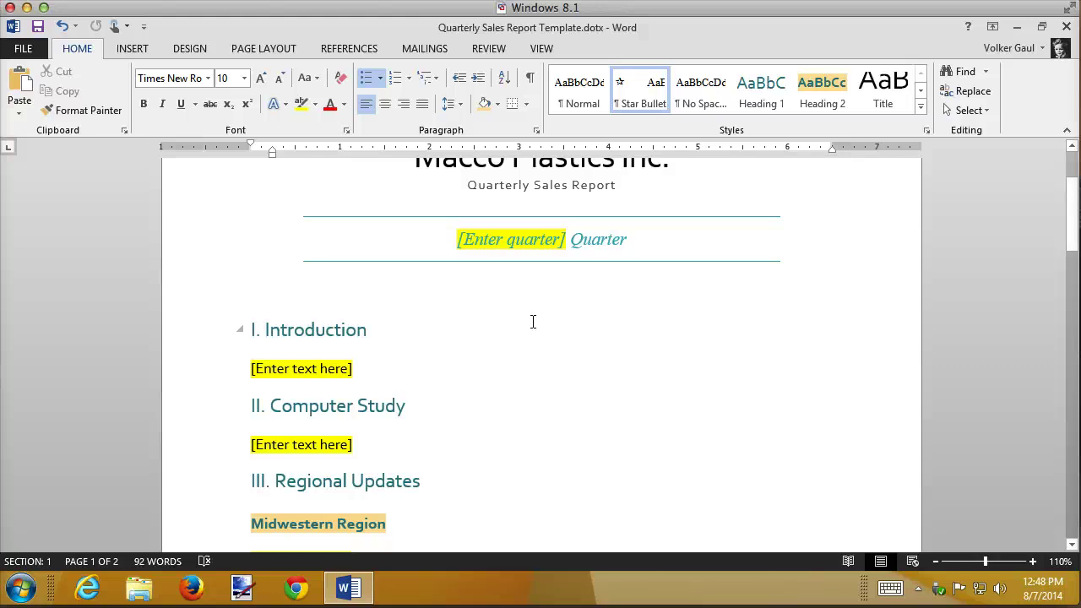
# Start saving another copy of the template, choosing the Desktop as location and Word Template (*.dotx) as file type.
pyautogui.click(24, 52)
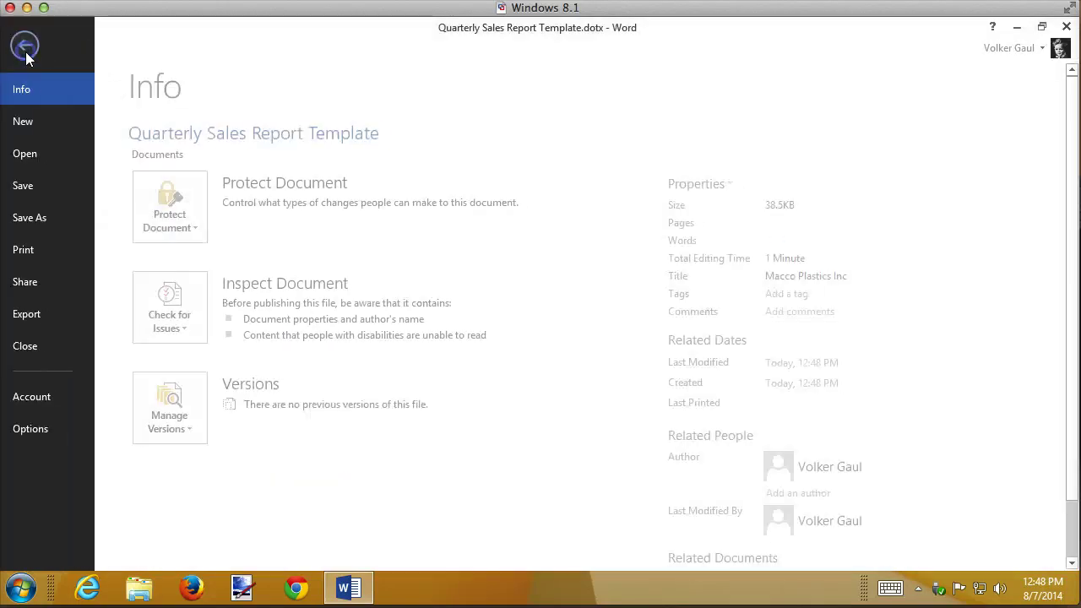
pyautogui.click(34, 220)
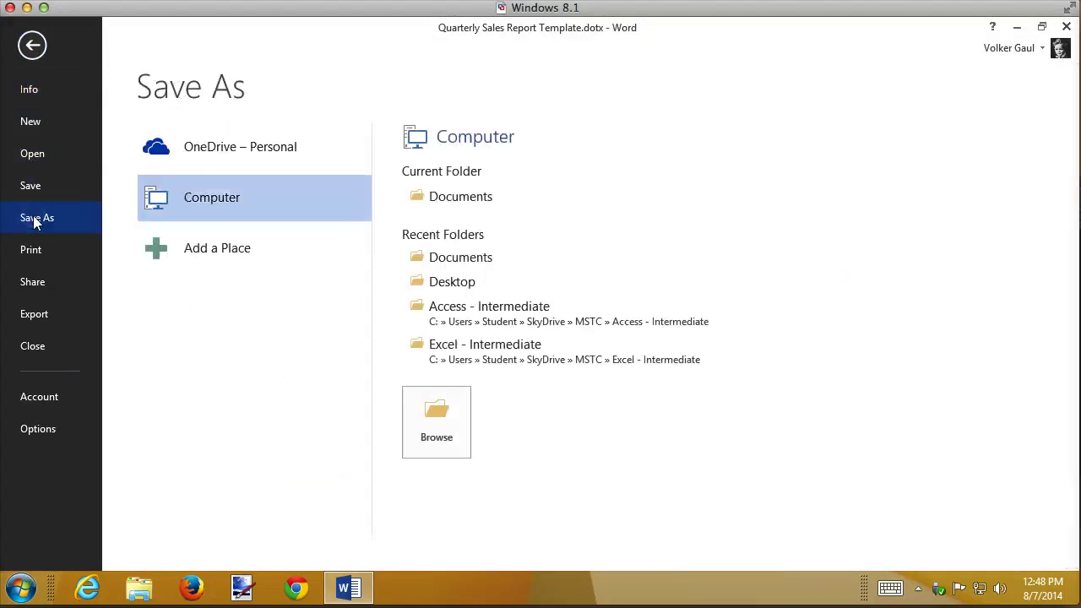
pyautogui.click(421, 426)
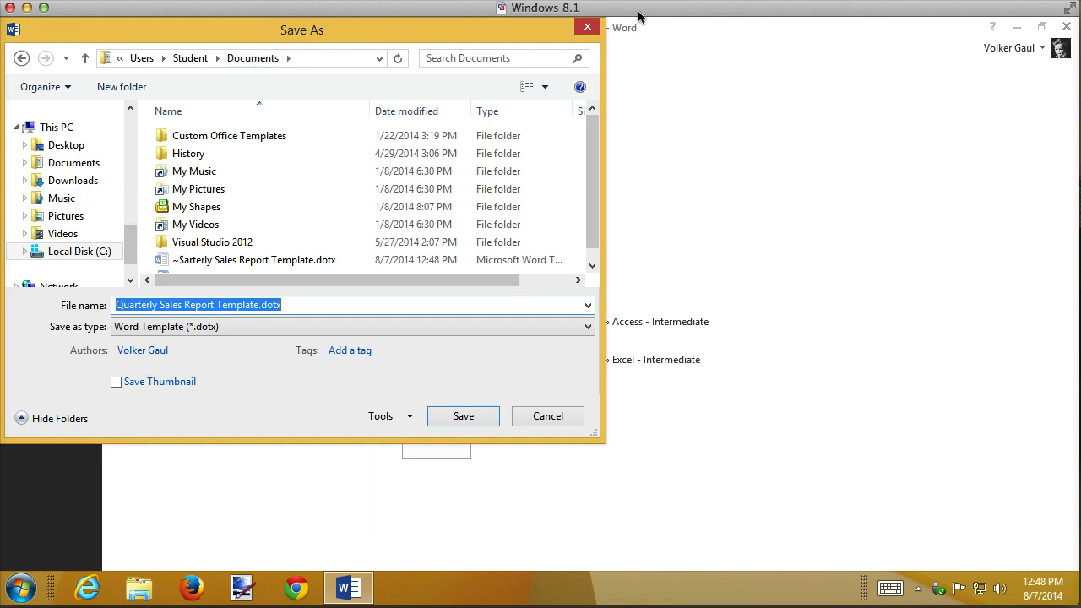
pyautogui.click(65, 150)
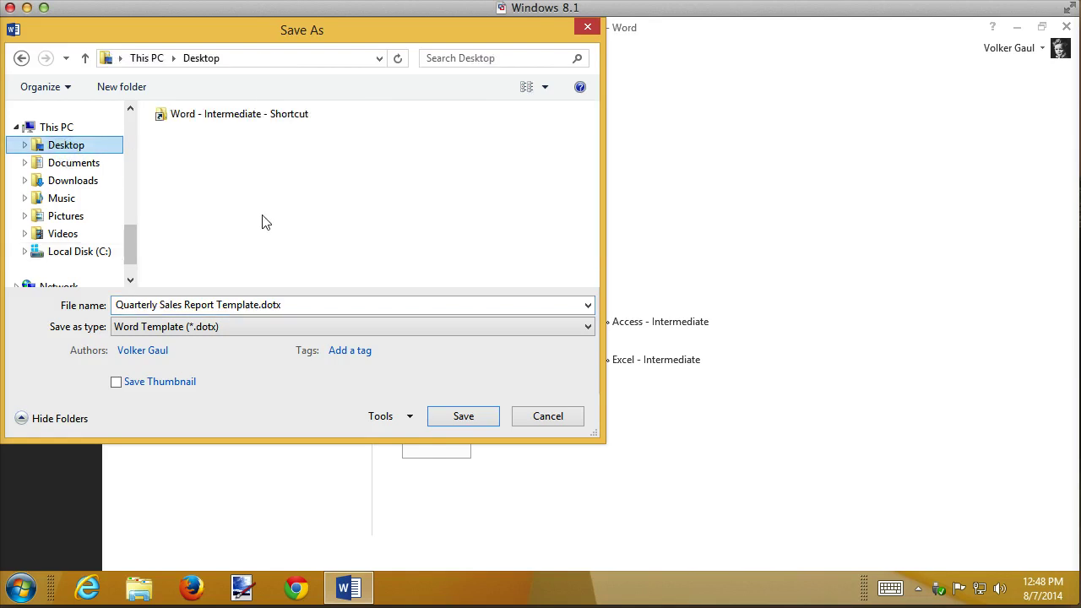
pyautogui.click(562, 328)
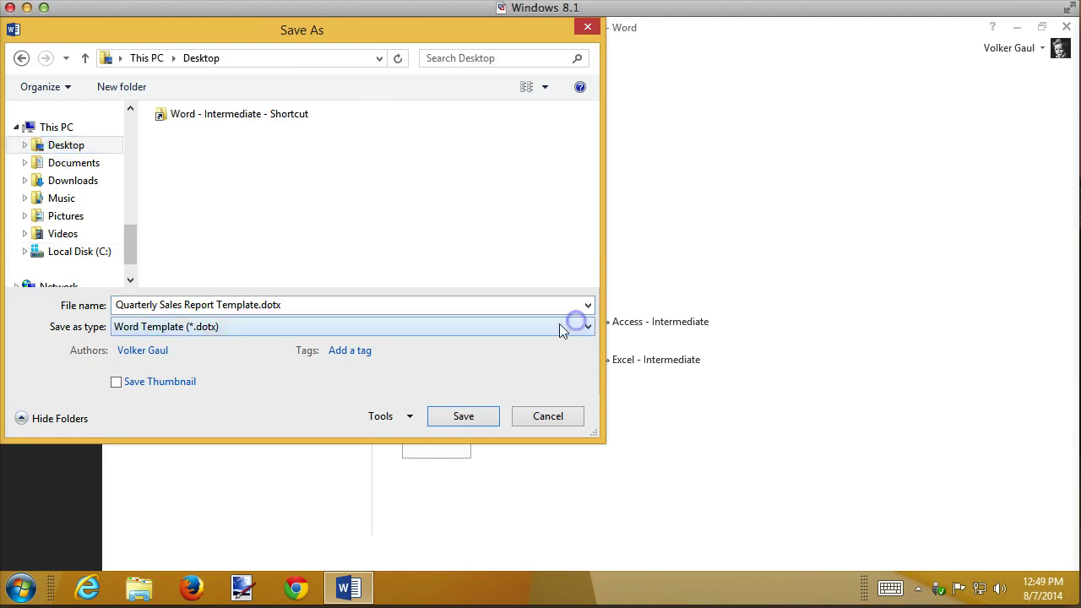
pyautogui.click(214, 382)
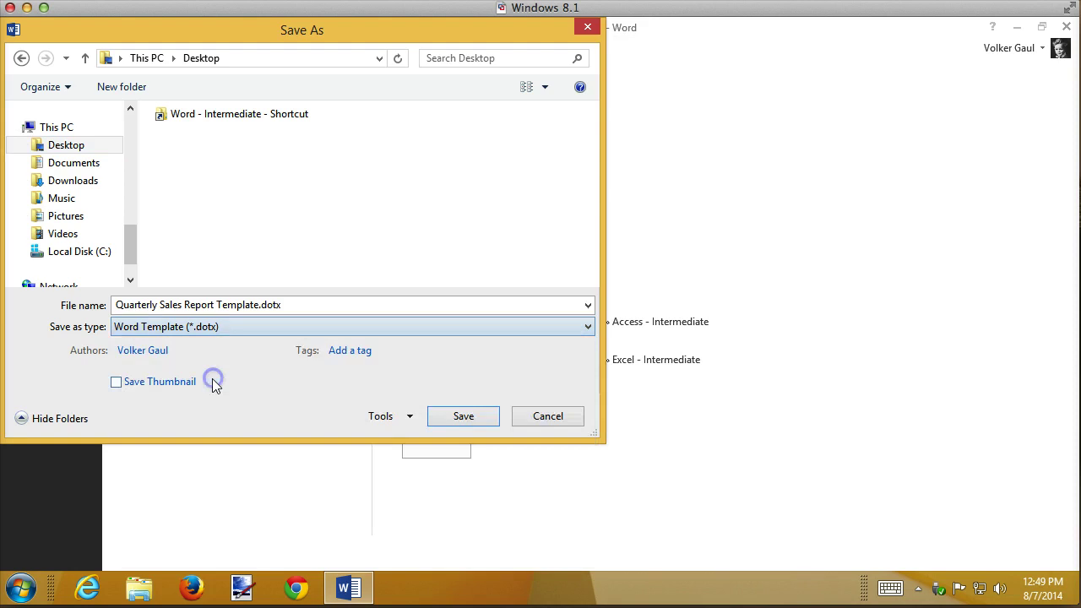
# Switch the copy's file type to Word Macro-Enabled Template (*.dotm) and choose the Desktop as its location again.
pyautogui.click(591, 329)
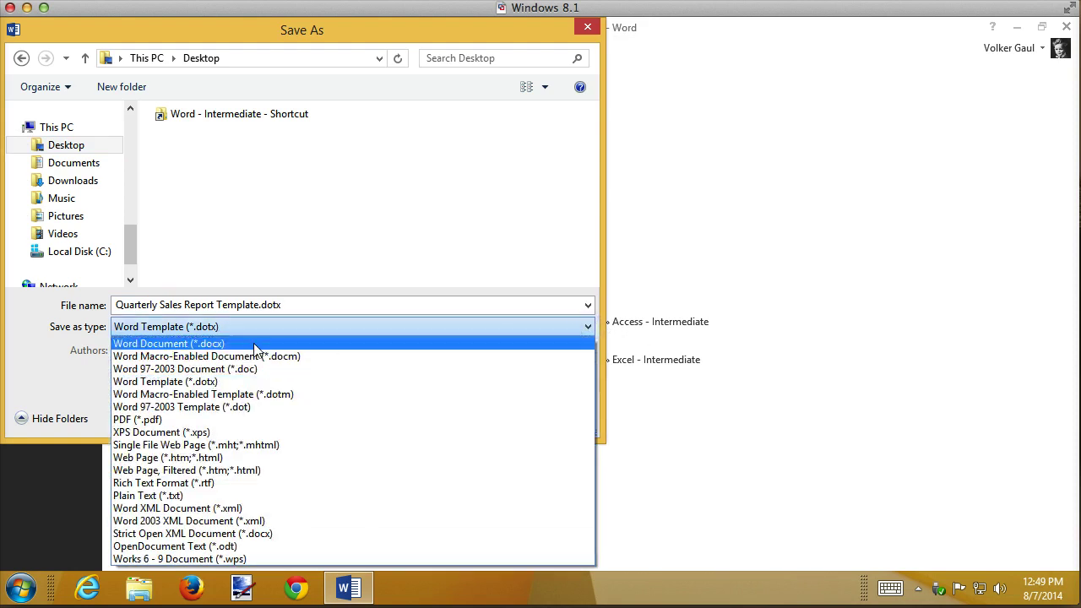
pyautogui.click(245, 400)
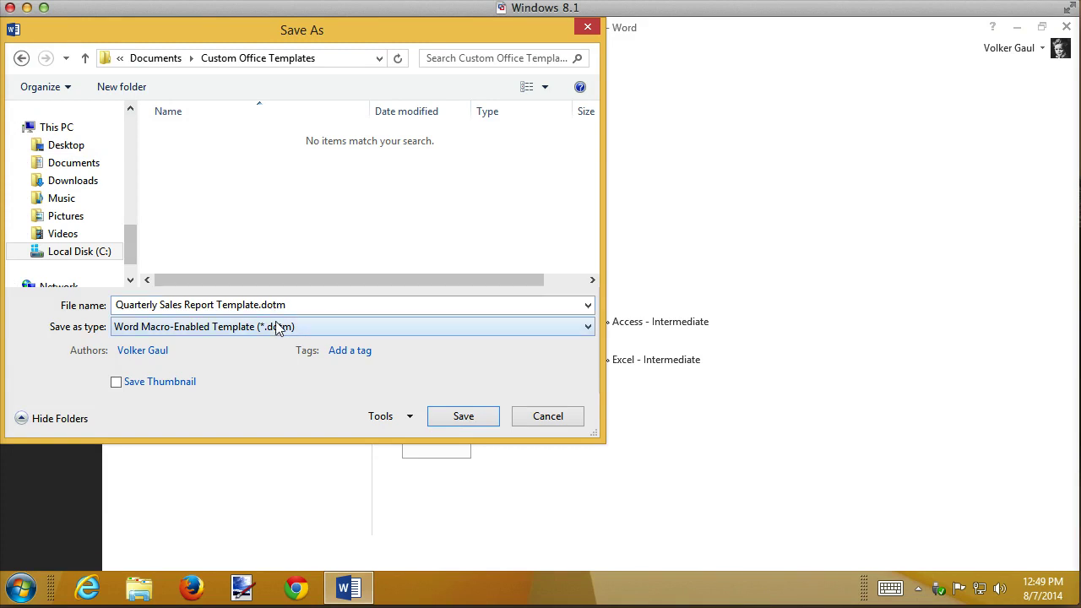
pyautogui.click(66, 148)
pyautogui.click(589, 305)
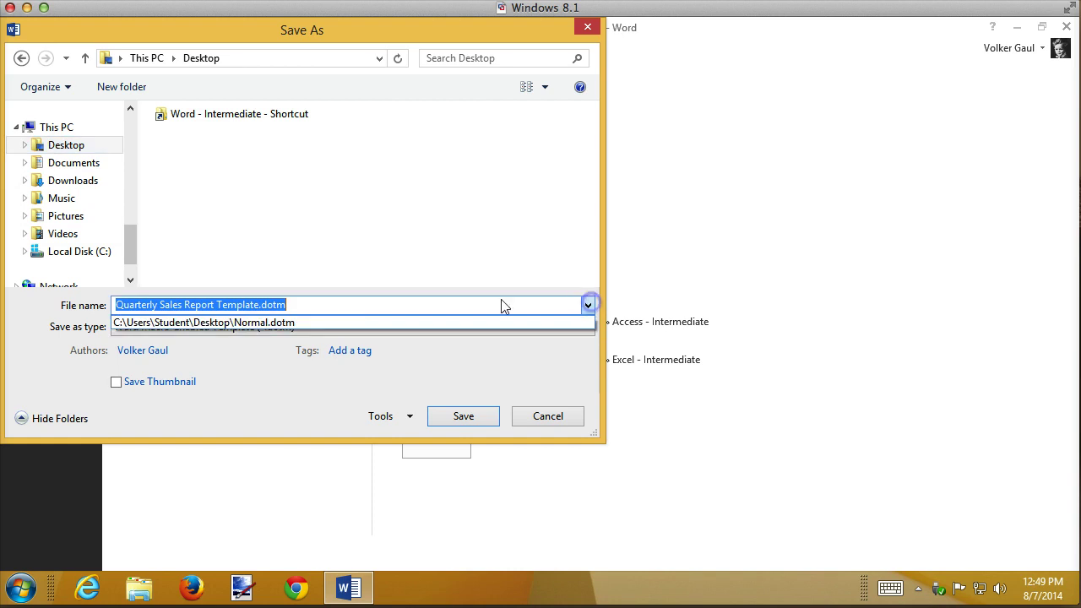
pyautogui.click(587, 308)
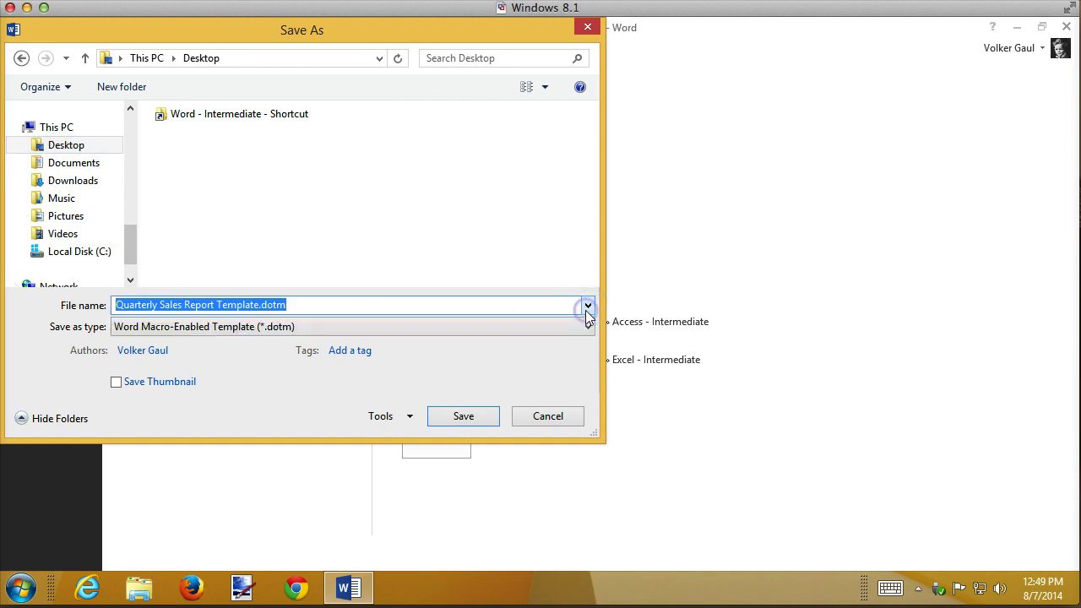
pyautogui.click(587, 308)
pyautogui.click(587, 307)
# Set the file type back to Word Template (*.dotx), save the copy to the Desktop and close the document.
pyautogui.click(588, 328)
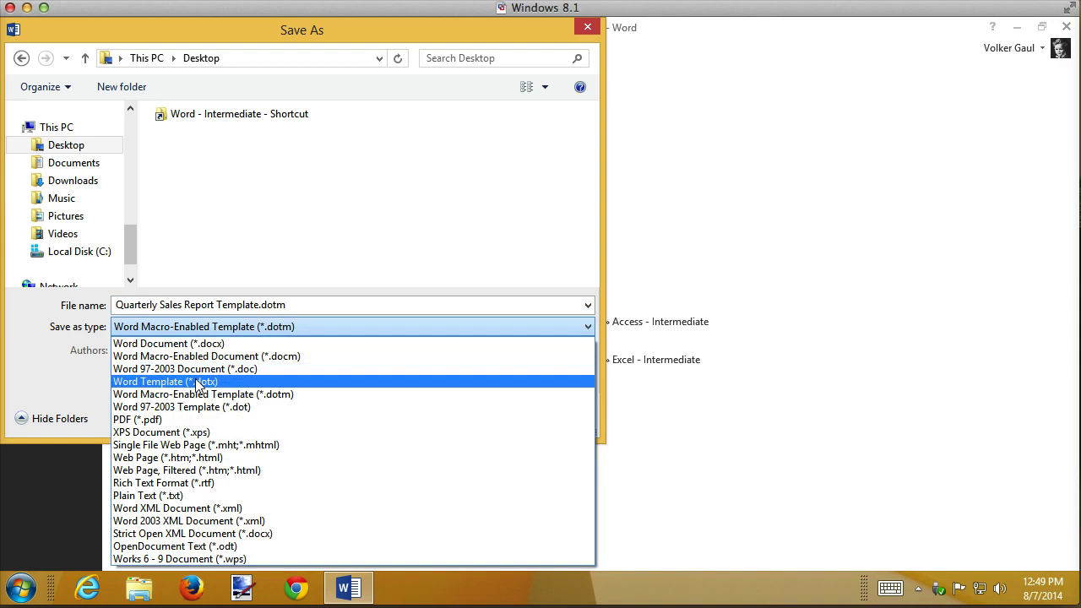
pyautogui.click(199, 383)
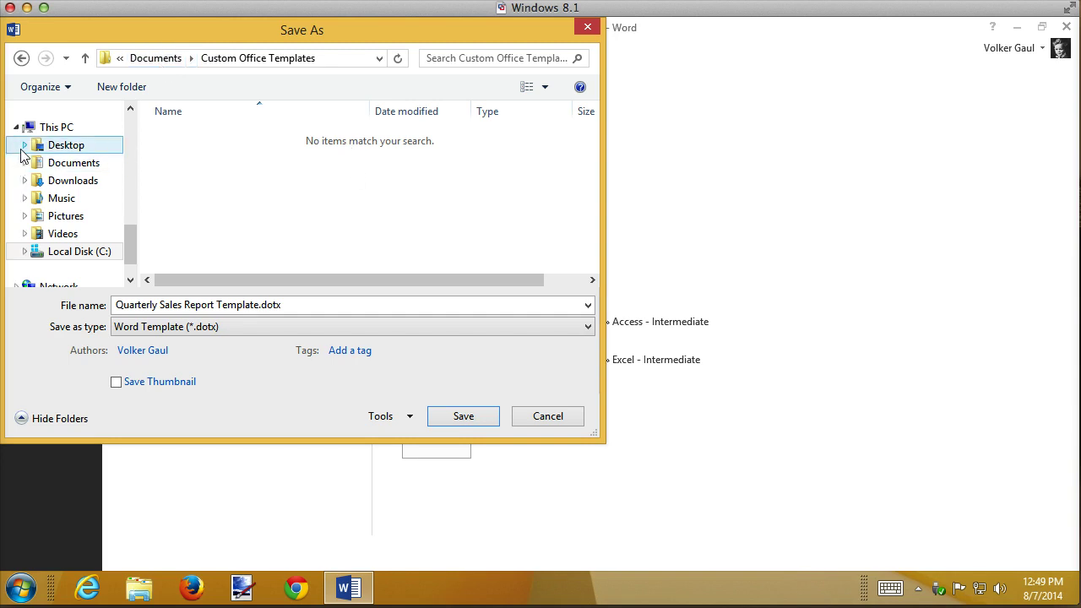
pyautogui.click(68, 145)
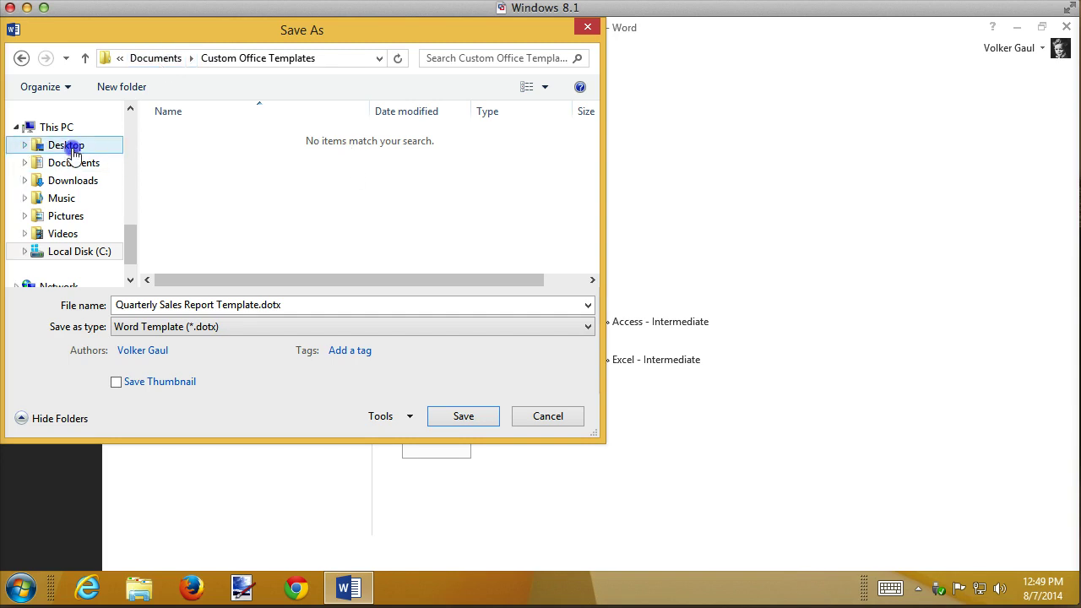
pyautogui.click(464, 416)
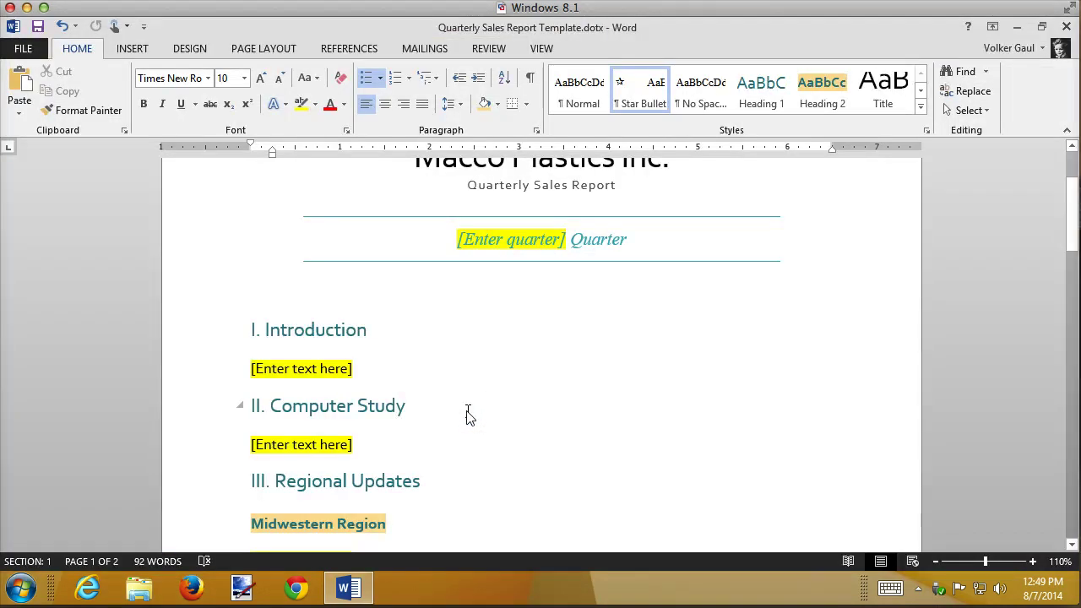
pyautogui.click(1066, 28)
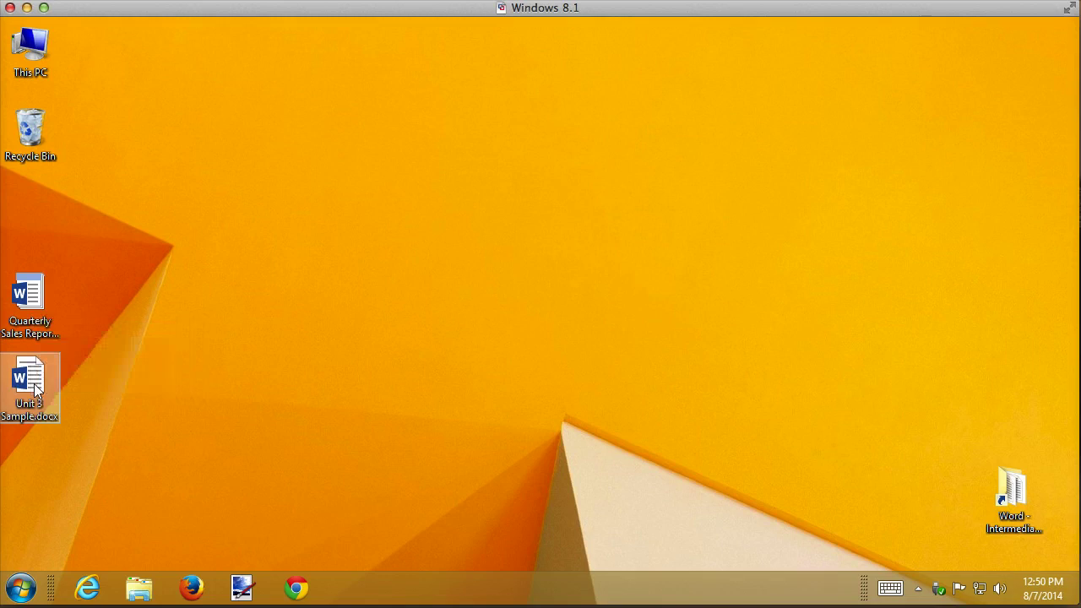
# In File Explorer, copy the Desktop's Quarterly Sales Report template into Documents > Custom Office Templates and close the folder window.
pyautogui.moveTo(36, 388)
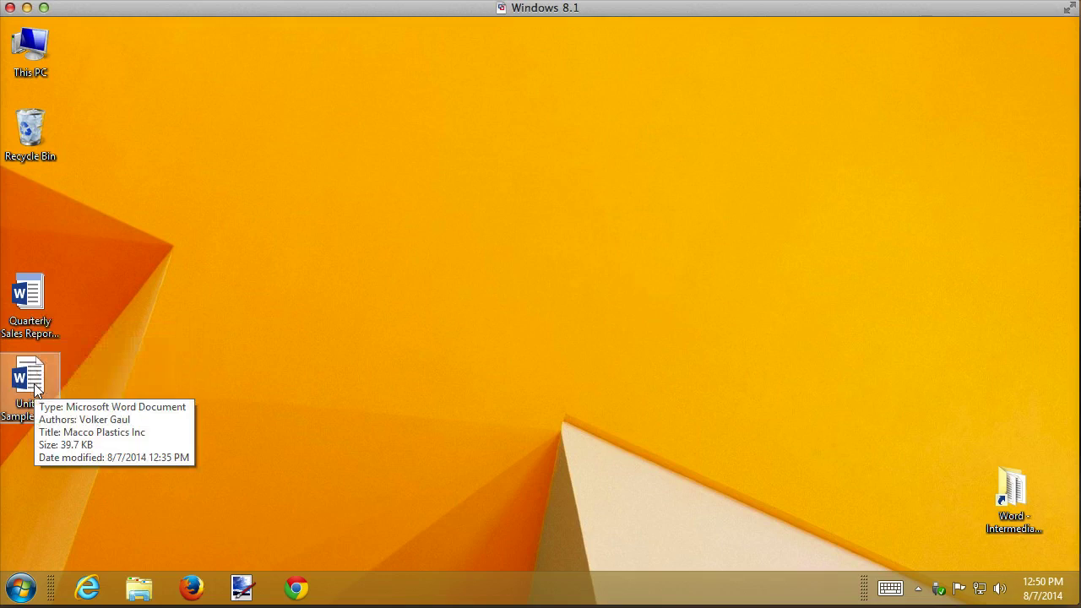
pyautogui.doubleClick(34, 49)
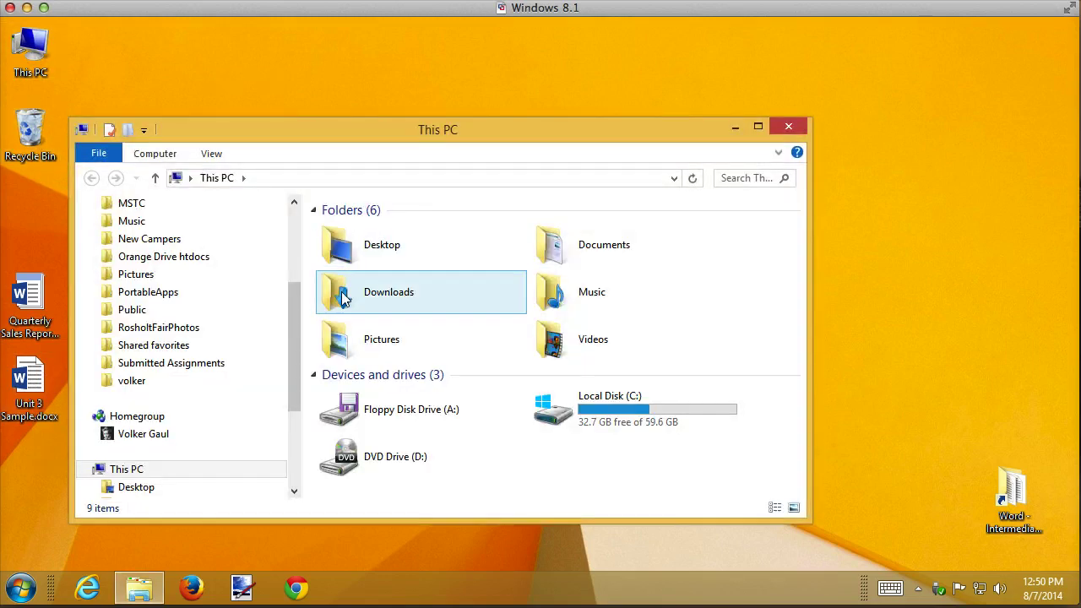
pyautogui.click(611, 253)
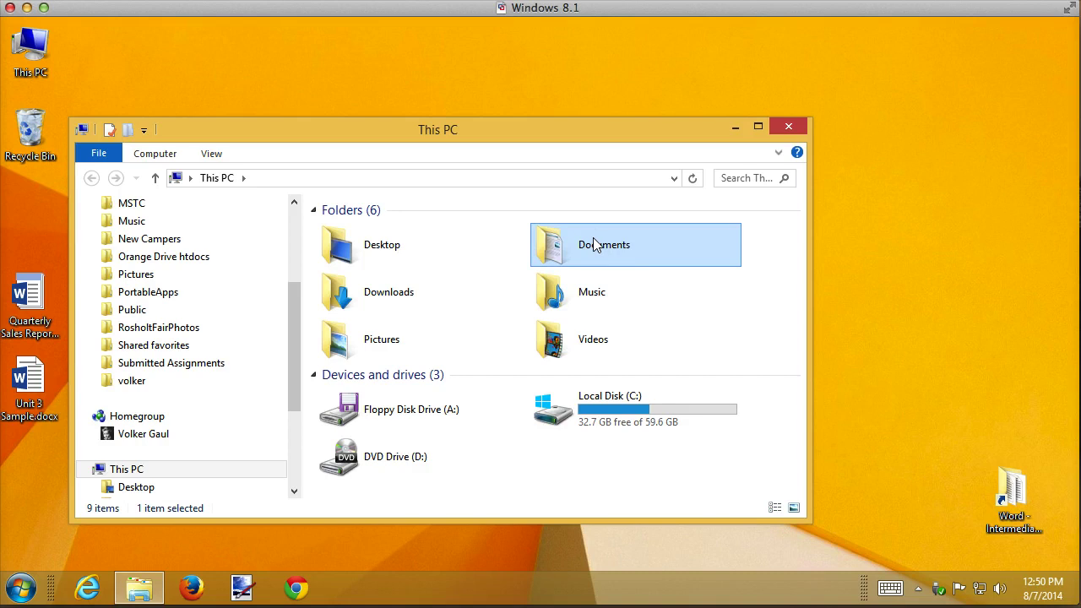
pyautogui.doubleClick(591, 241)
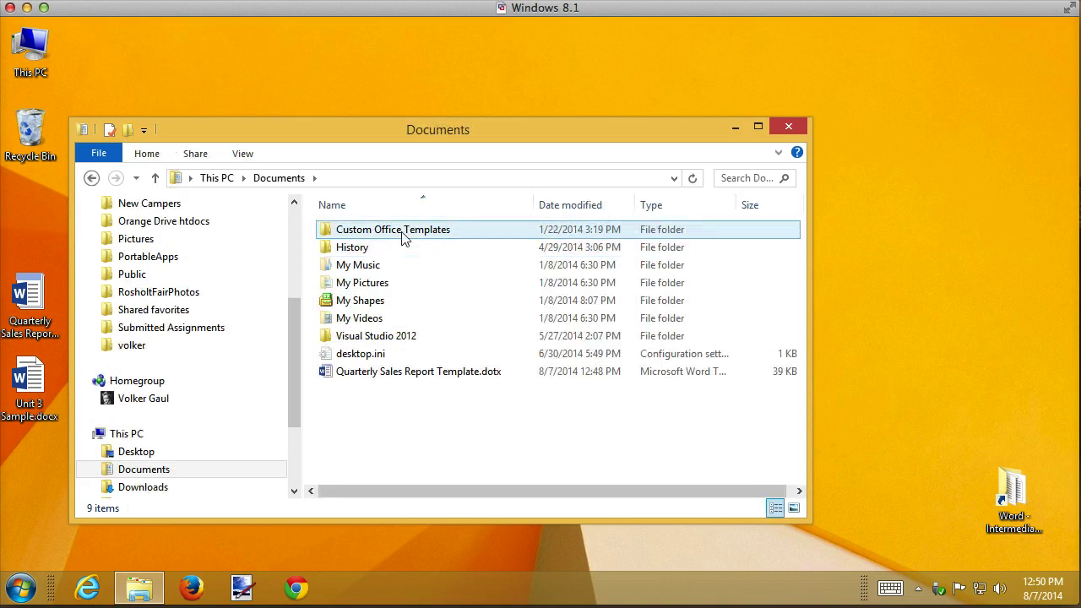
pyautogui.doubleClick(395, 228)
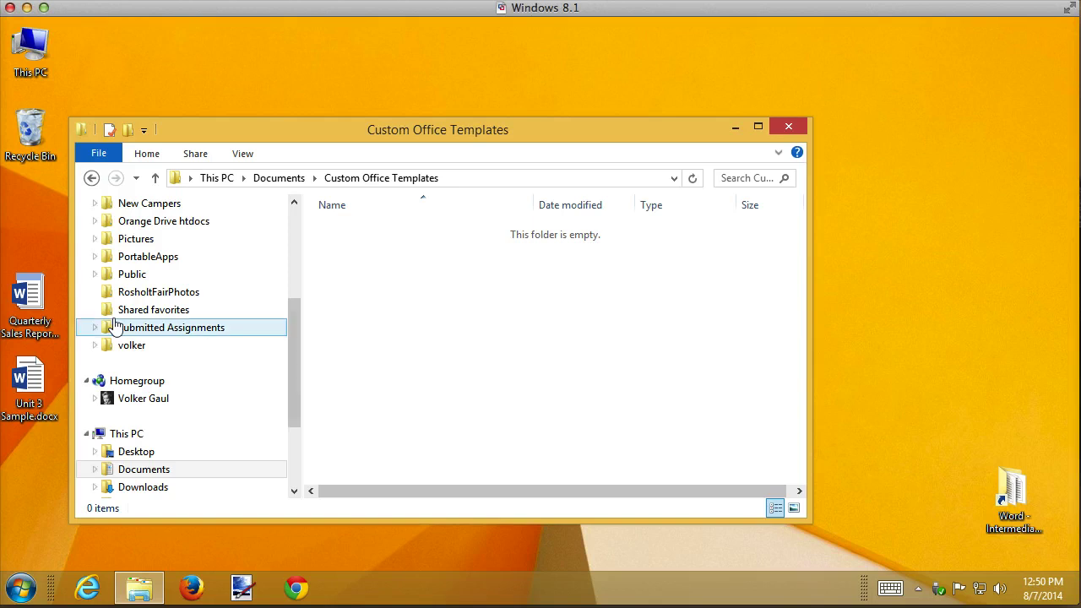
pyautogui.moveTo(34, 300); pyautogui.dragTo(500, 302)
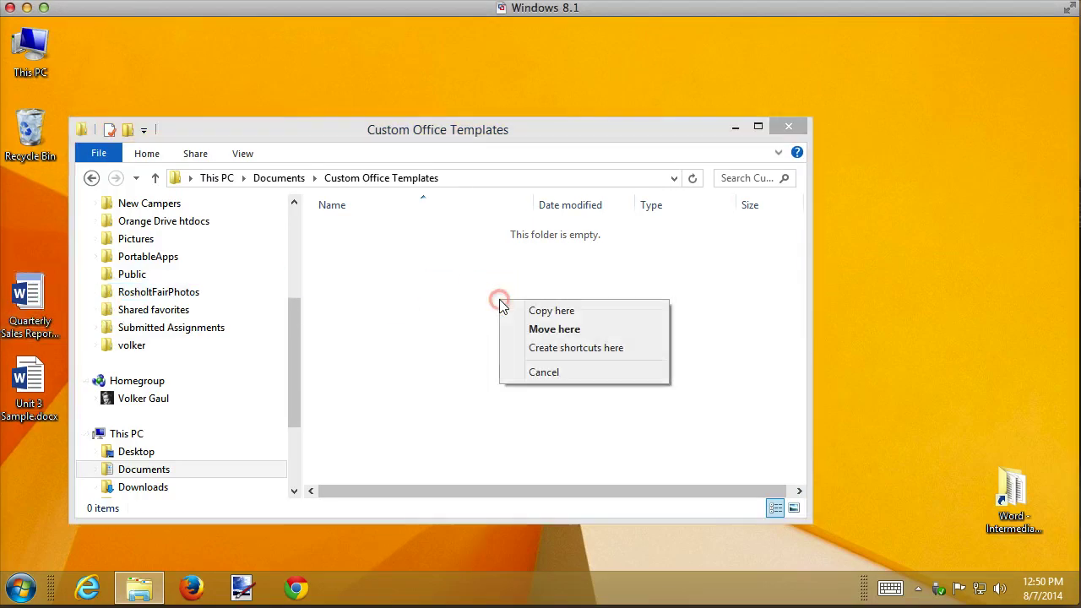
pyautogui.click(541, 308)
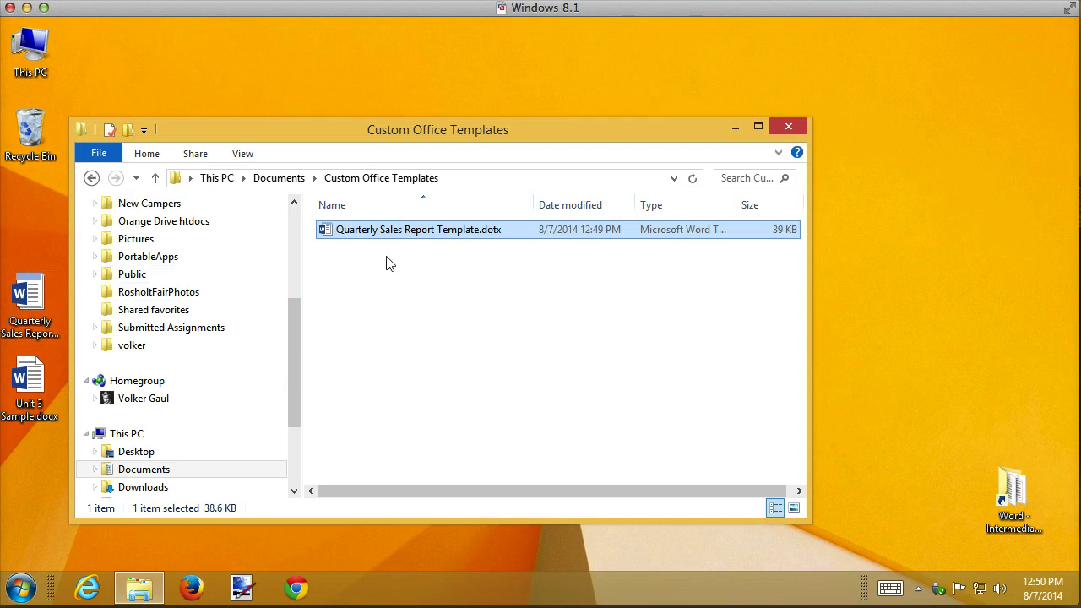
pyautogui.click(787, 128)
# Start Word 2013 and create a new document from the personal Quarterly Sales Report template.
pyautogui.click(25, 593)
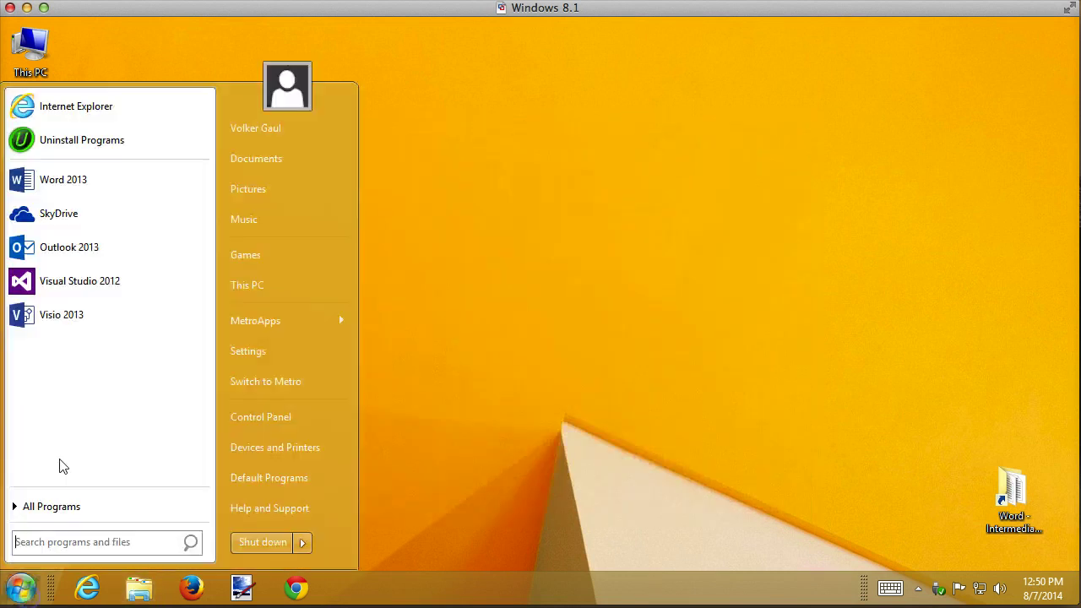
pyautogui.click(72, 182)
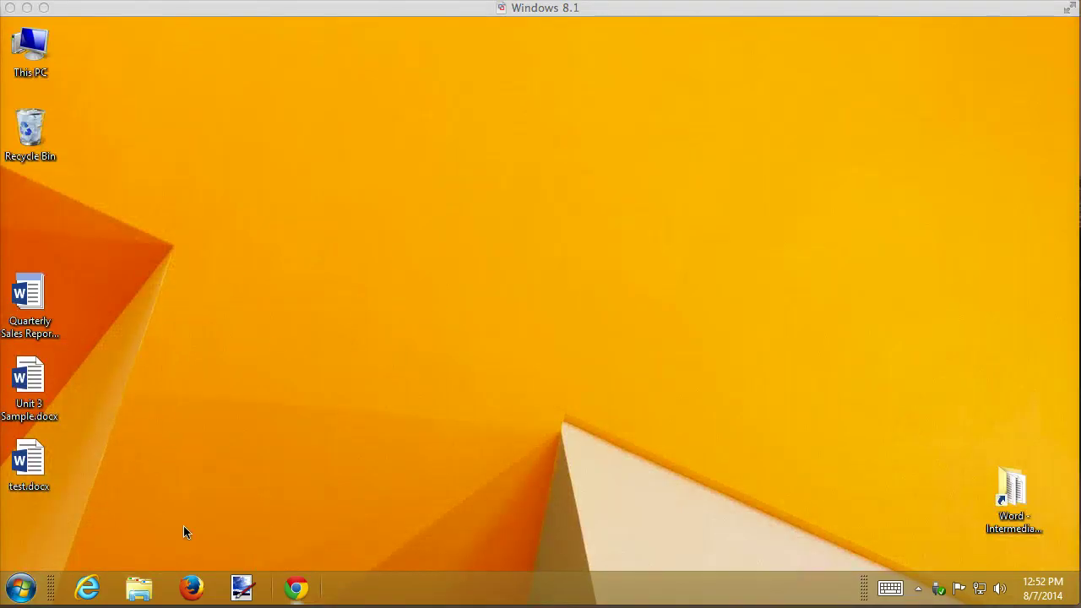
pyautogui.click(25, 591)
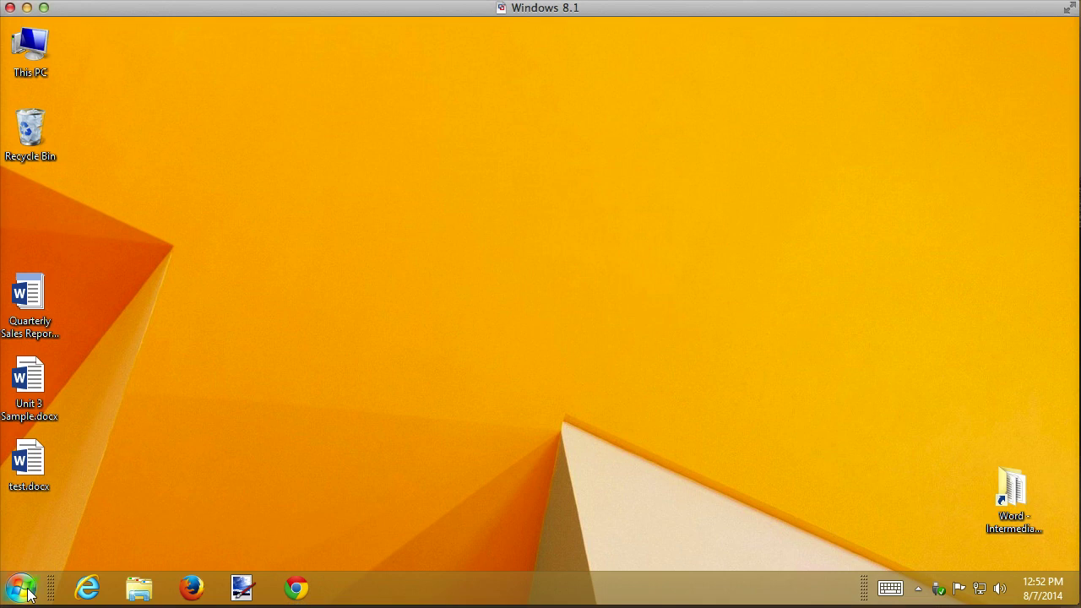
pyautogui.click(25, 591)
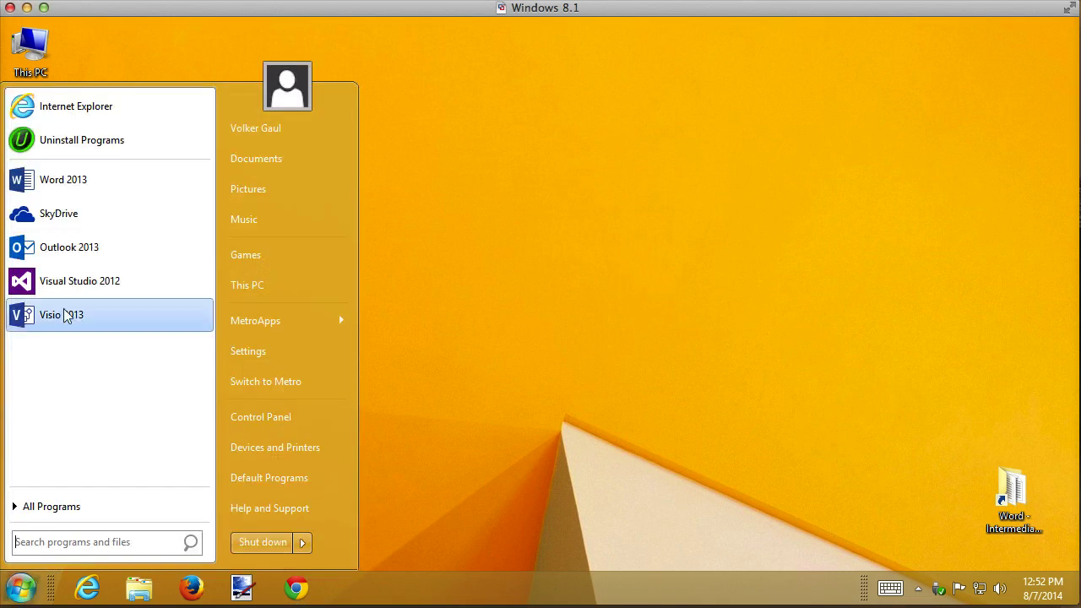
pyautogui.click(56, 180)
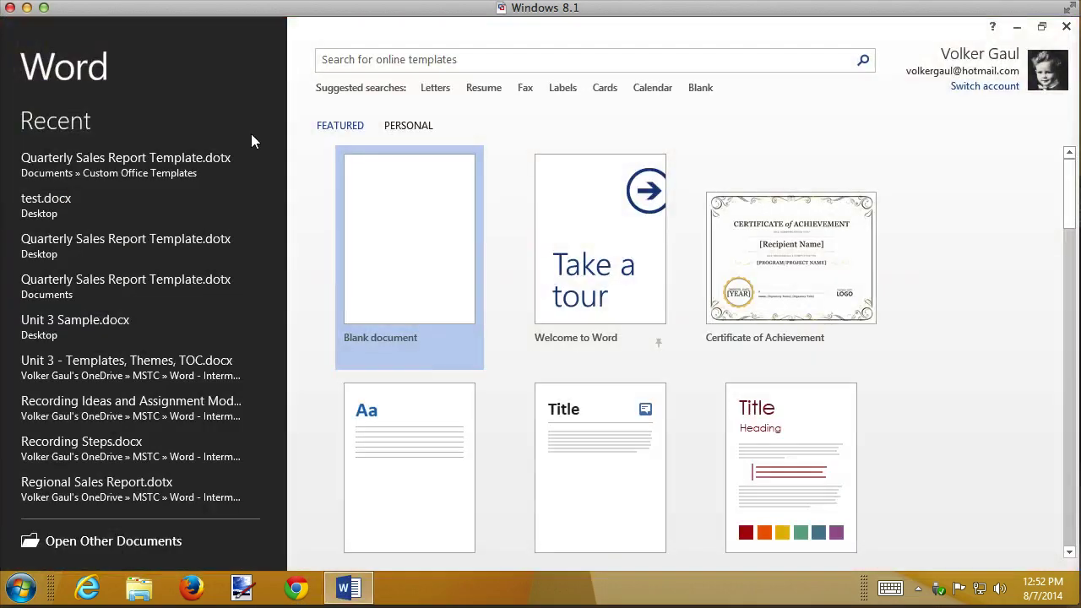
pyautogui.click(416, 126)
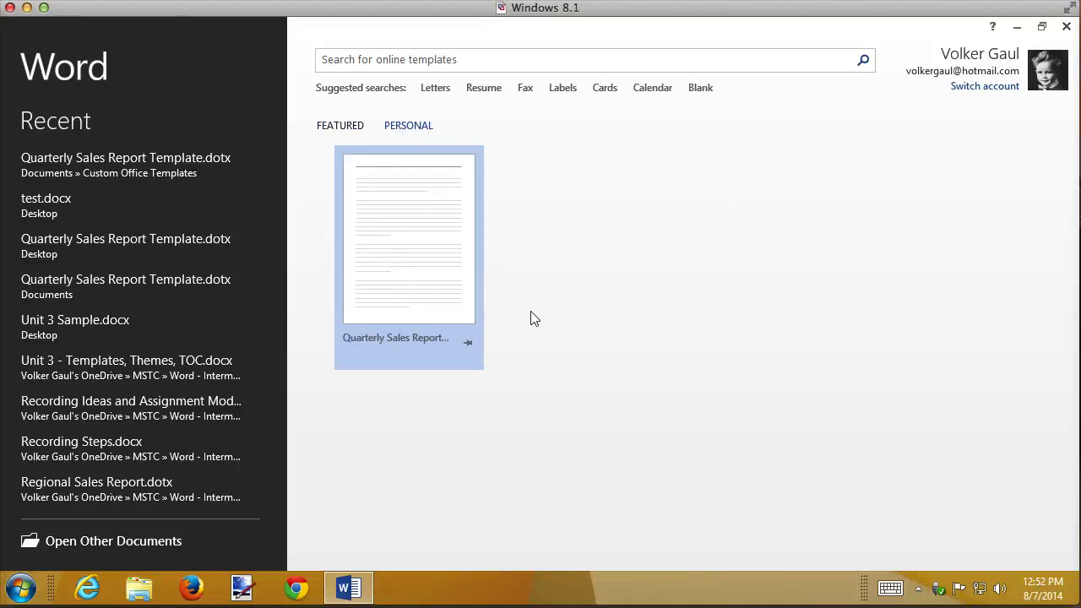
pyautogui.click(418, 269)
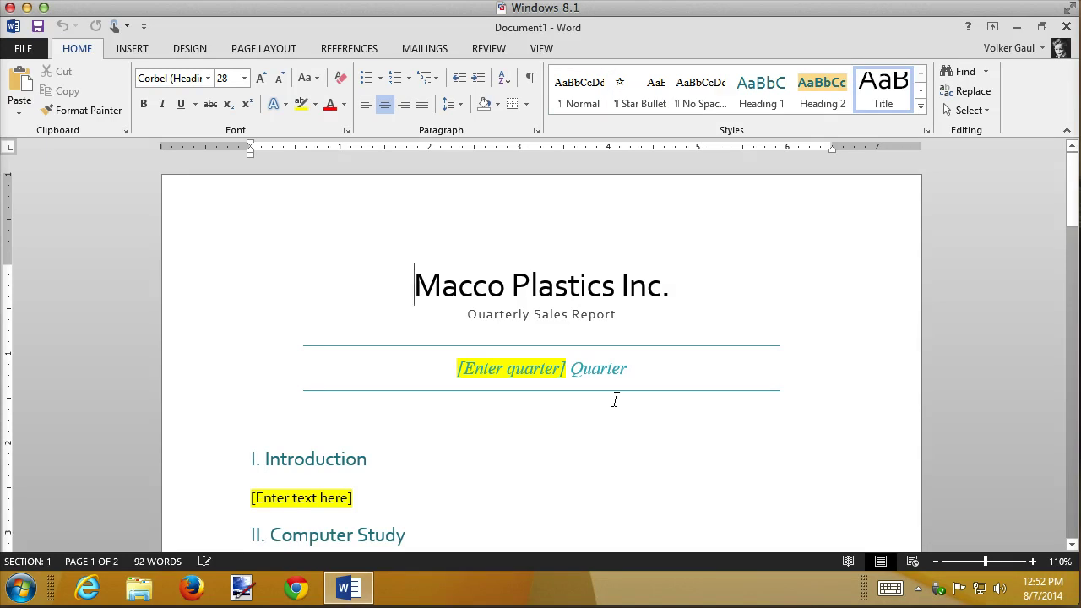
# View the Save As locations for the new document, return without saving and close Word.
pyautogui.click(38, 26)
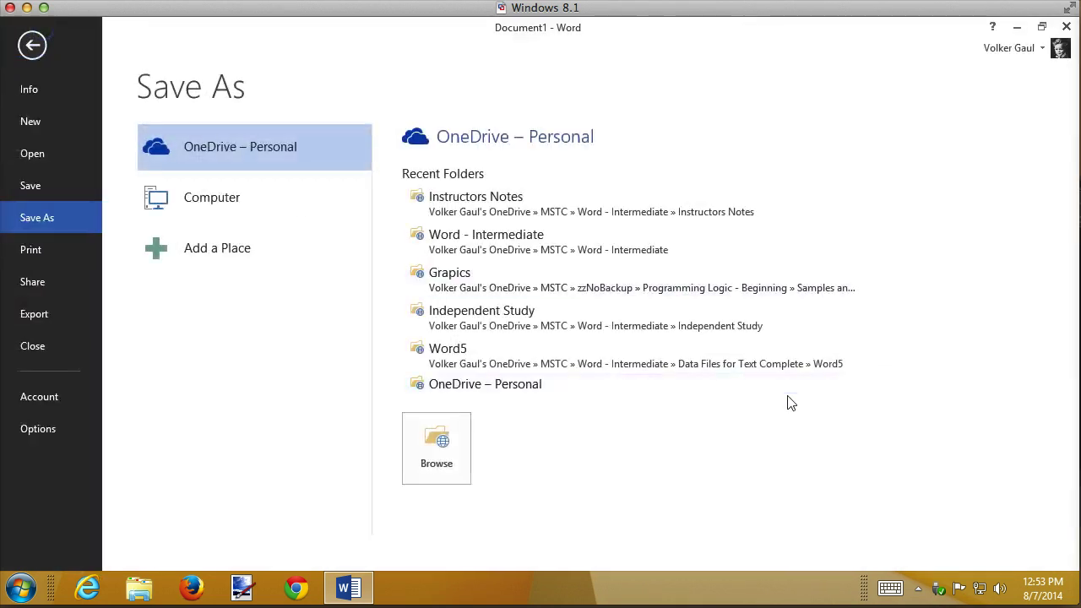
pyautogui.click(38, 44)
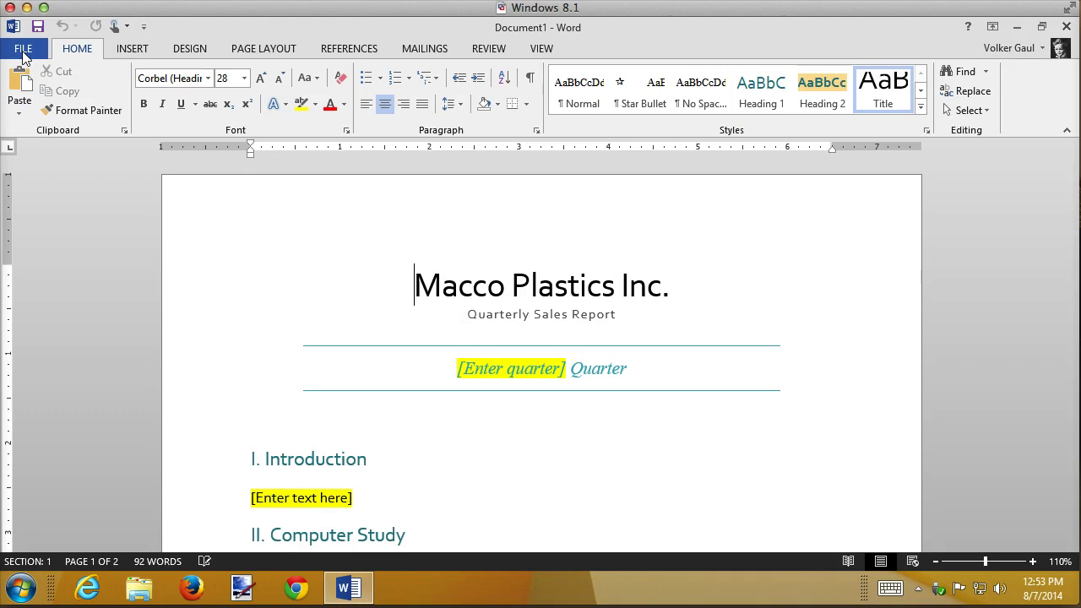
pyautogui.click(1066, 26)
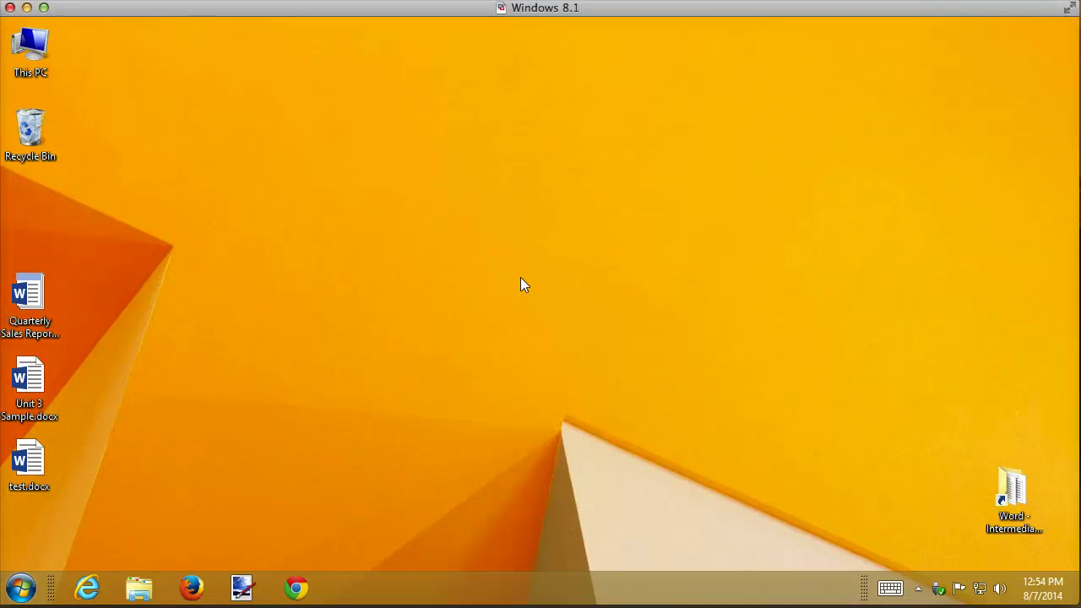
# Create a new document from the Quarterly Sales Report template on the Desktop and look through its placeholders.
pyautogui.doubleClick(34, 293)
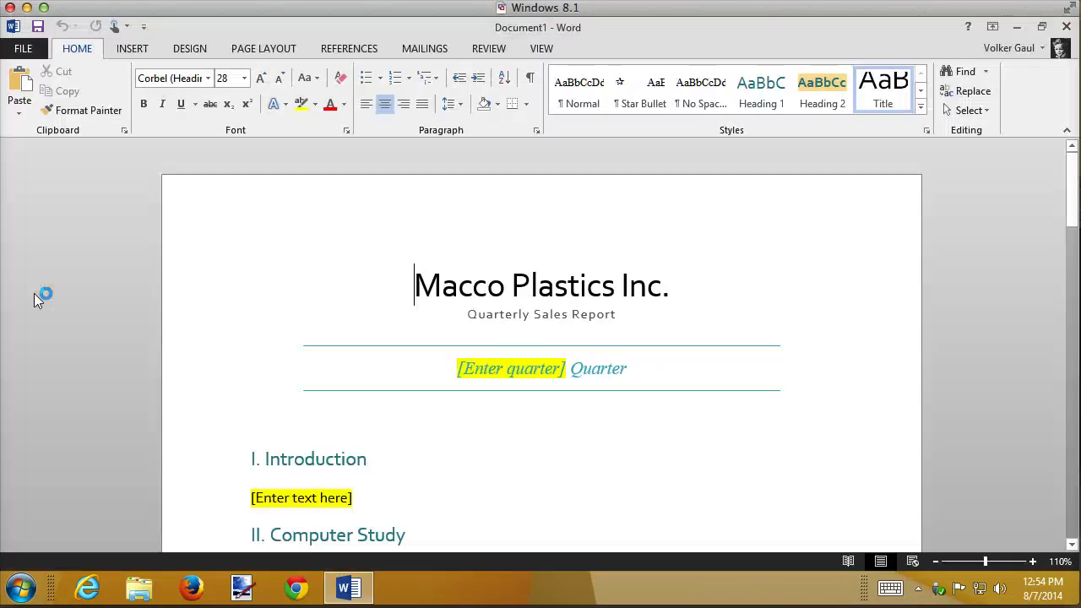
pyautogui.scroll(-5, 560, 366)
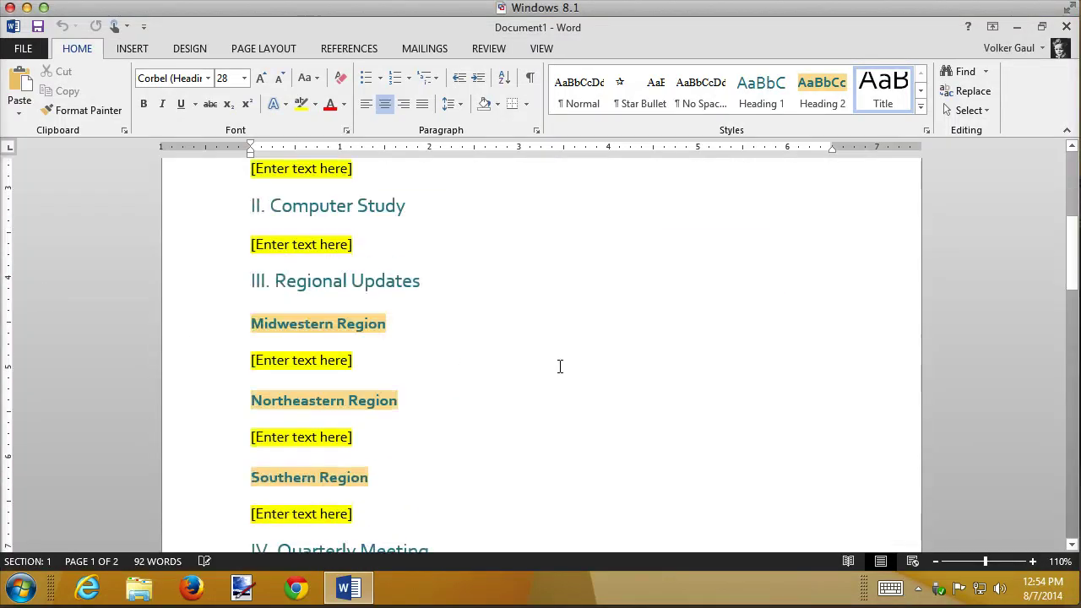
pyautogui.scroll(7, 560, 366)
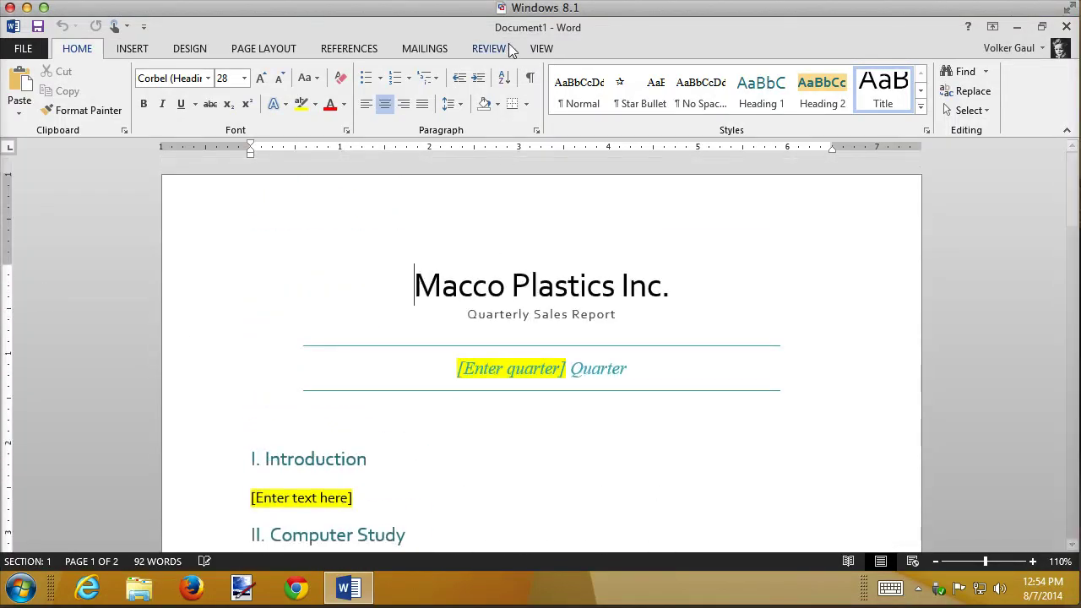